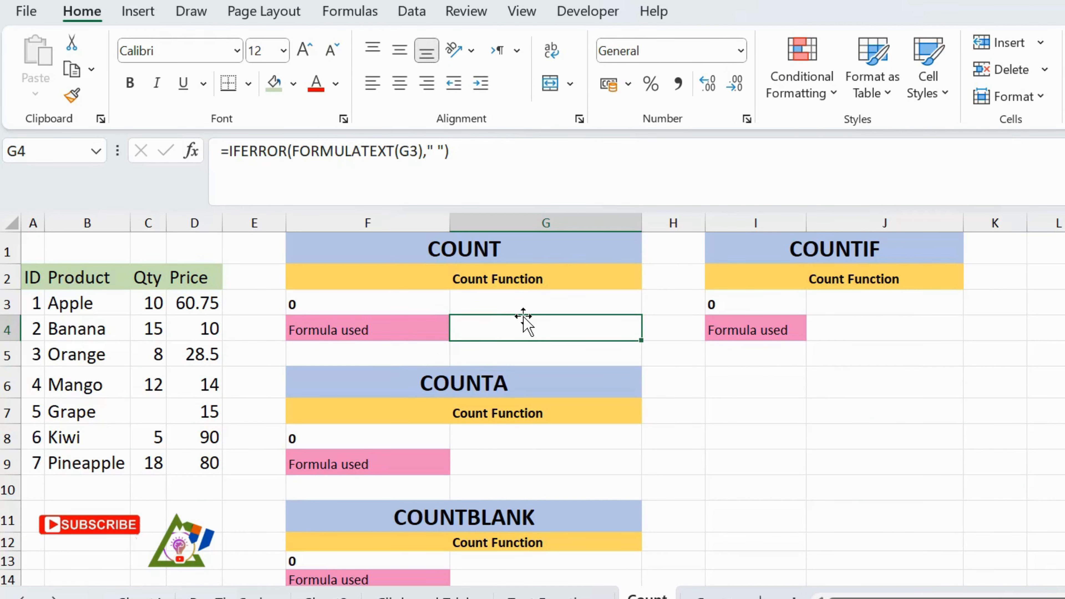
Look through the statistical function library for the COUNT family of functions, with cell G3 selected.
left_click(514, 303)
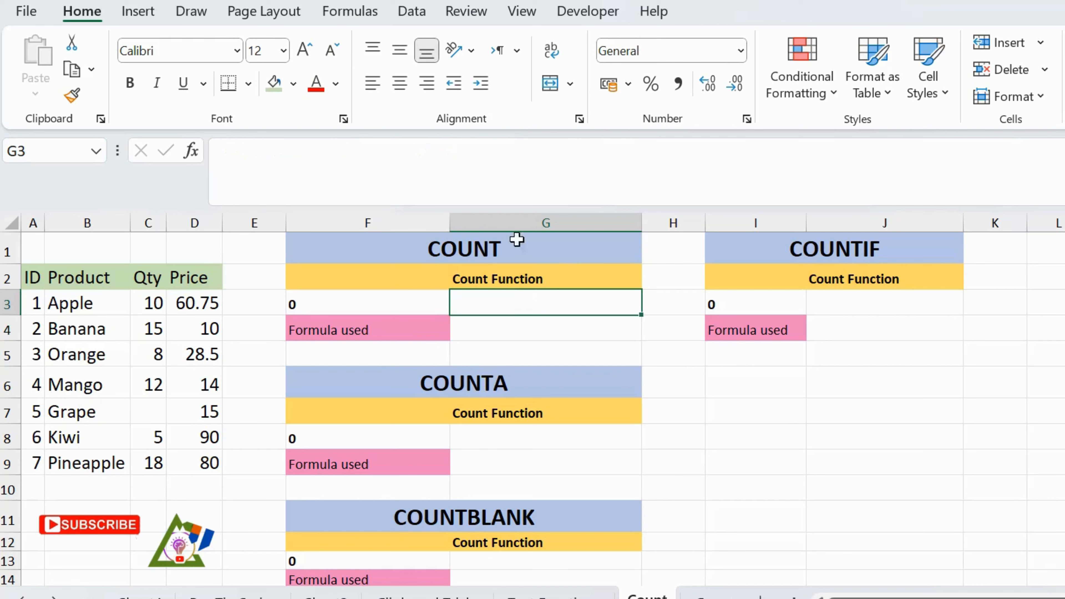
left_click(355, 13)
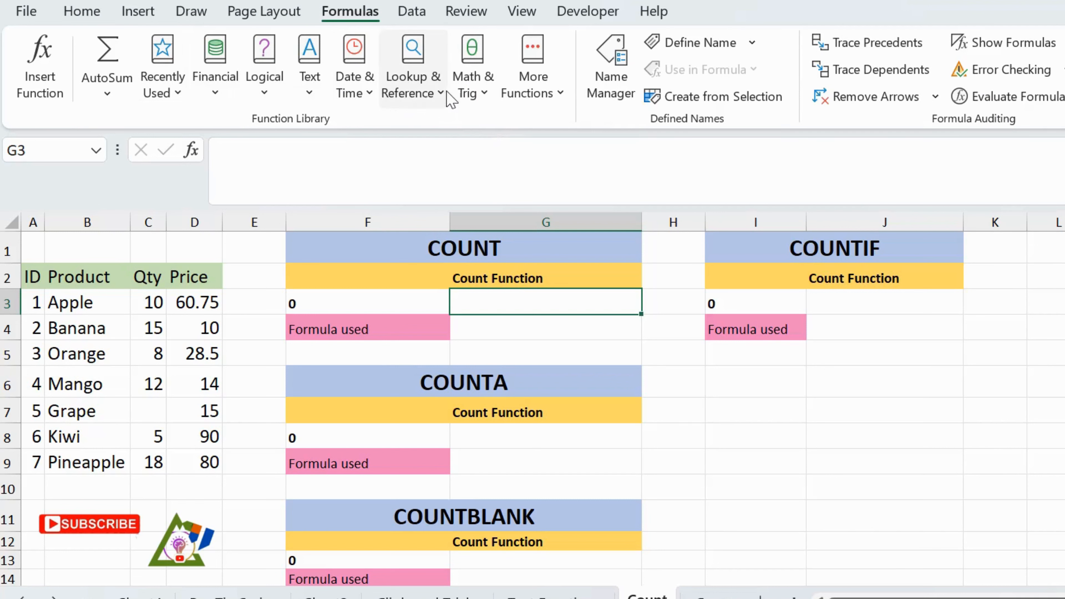
left_click(558, 93)
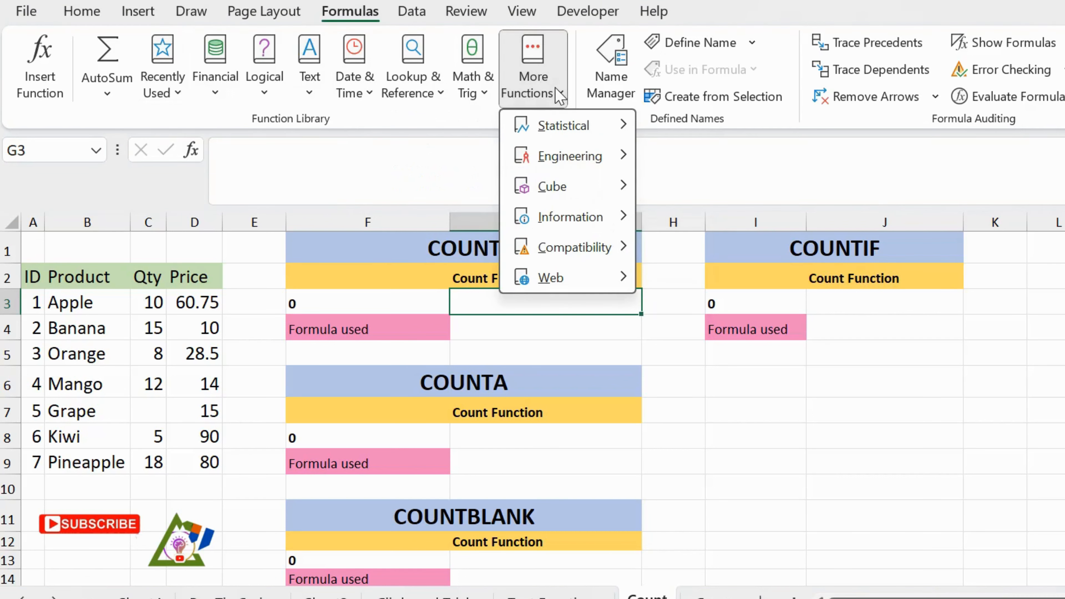
mouse_move(563, 129)
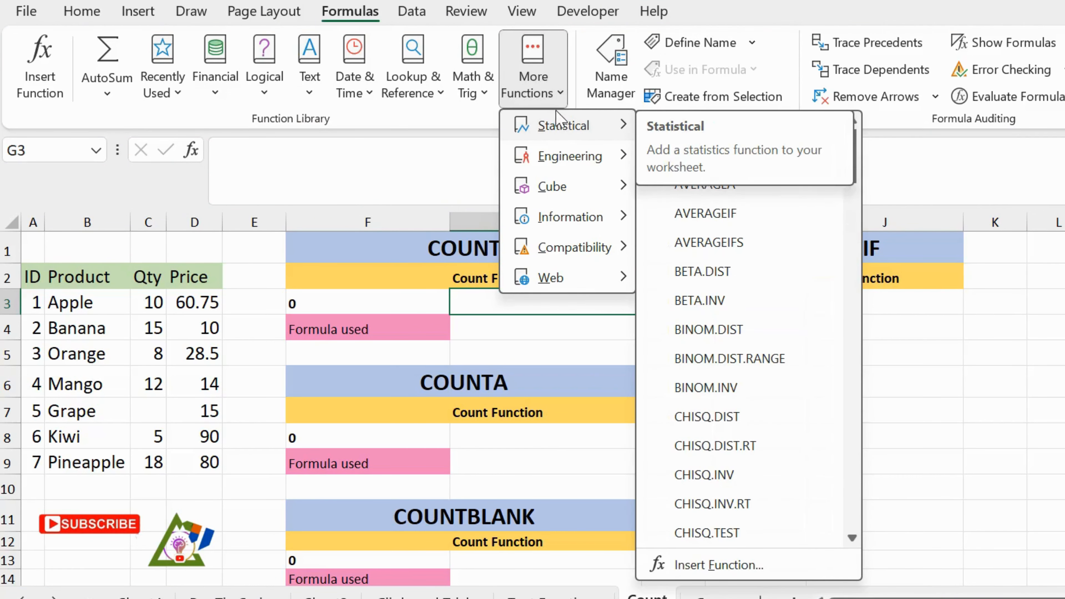
scroll(762, 295, "down", 1)
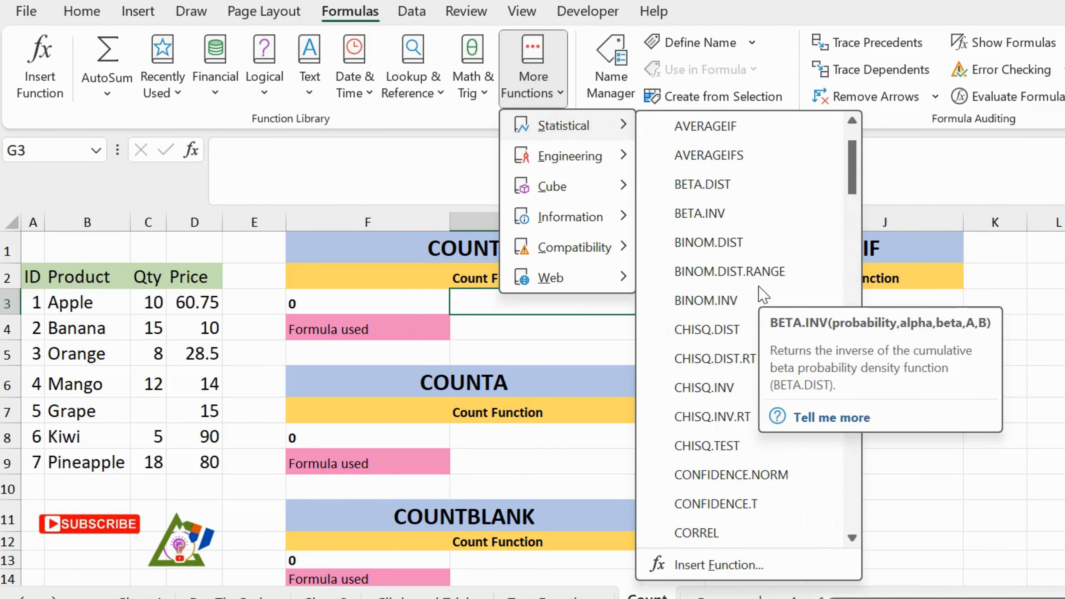
left_click_drag(851, 184, 853, 231)
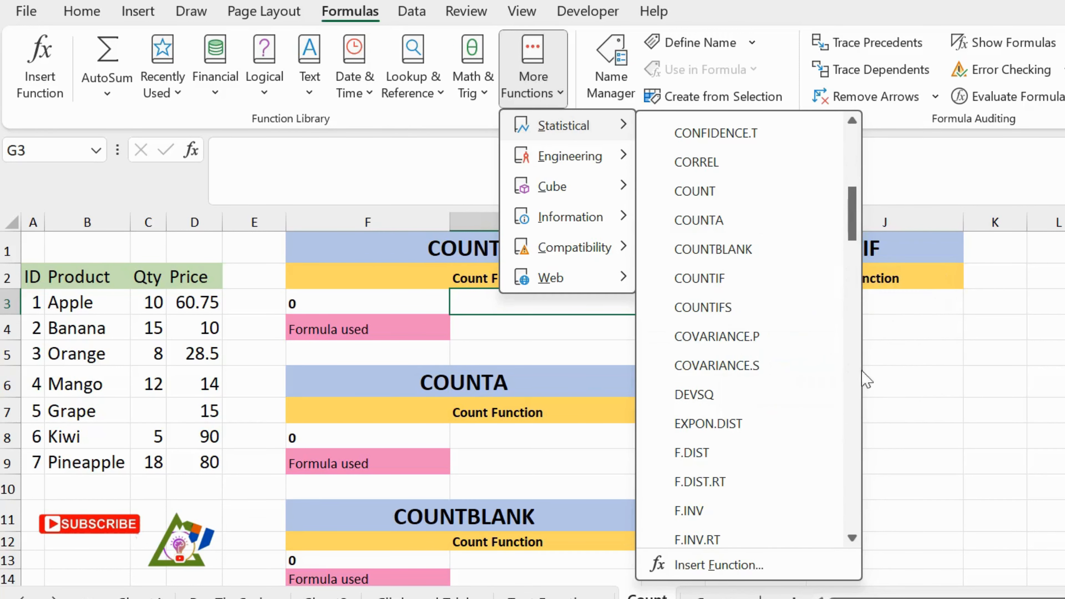
left_click(944, 340)
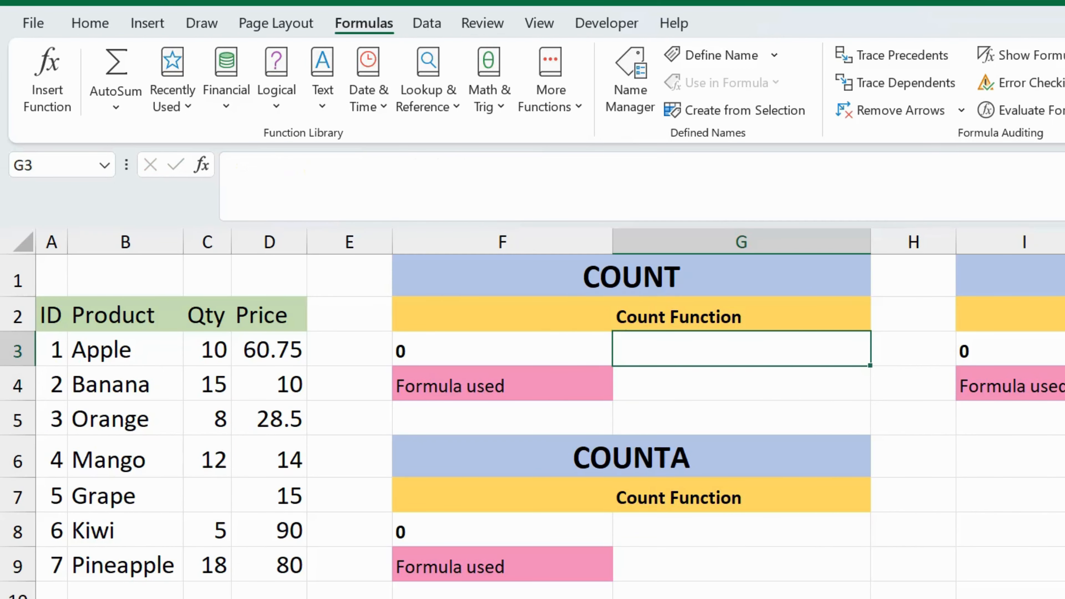
Enter the formula =COUNT(C3:C9) in cell G3 to count the numeric Qty values.
type("=")
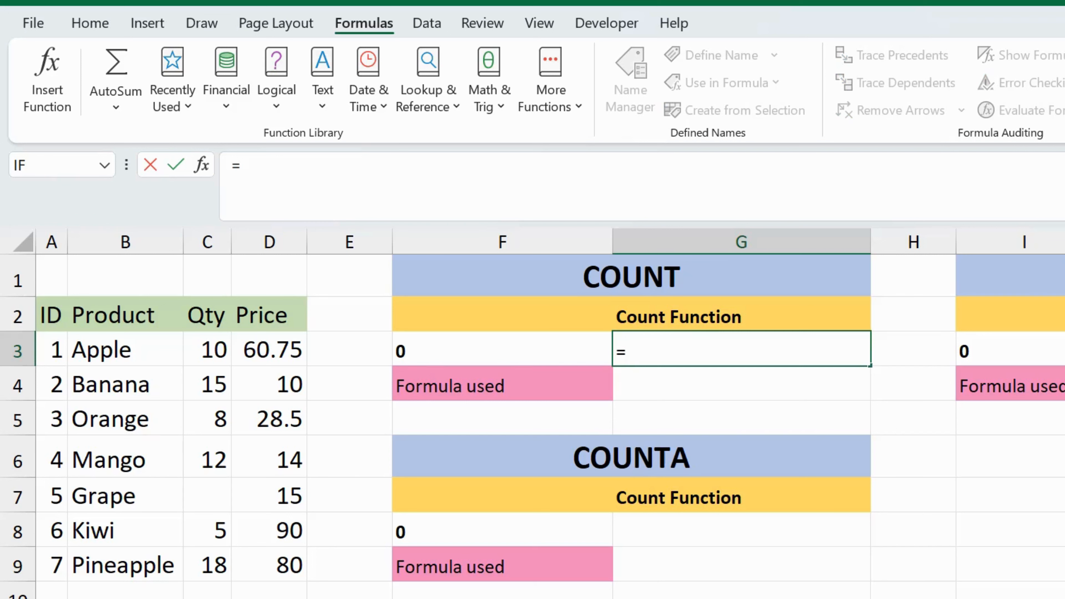
type("count")
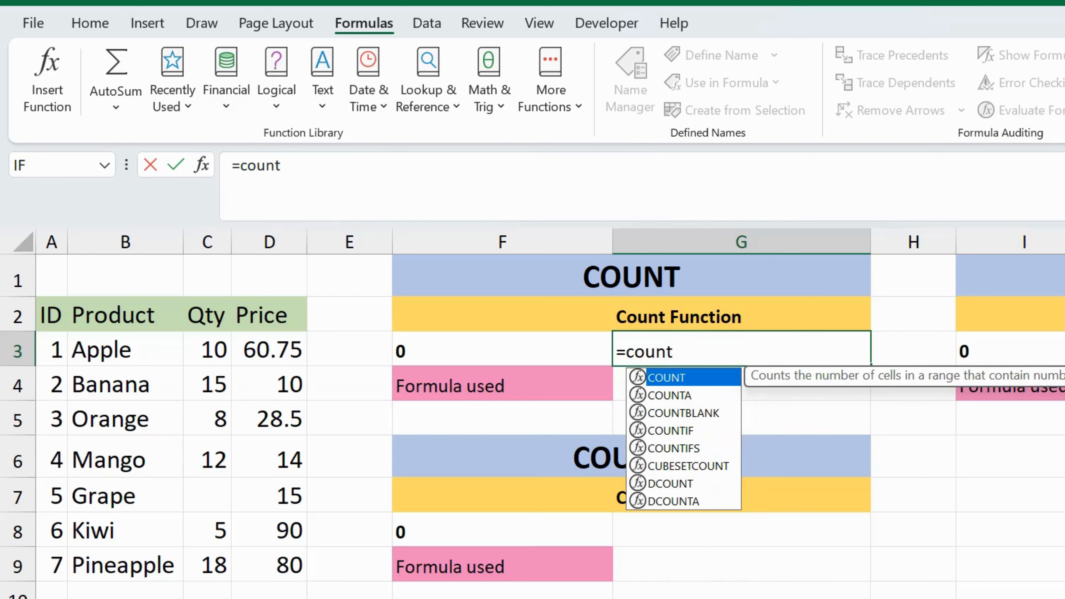
double_click(684, 379)
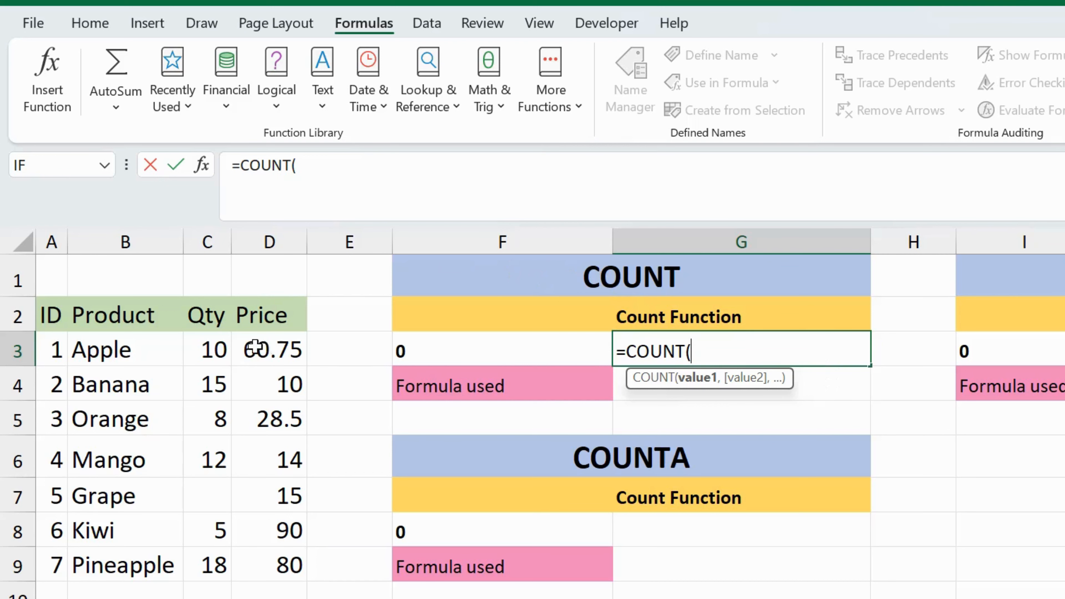
left_click(217, 345)
left_click_drag(217, 343, 203, 481)
scroll(203, 481, "up", 2)
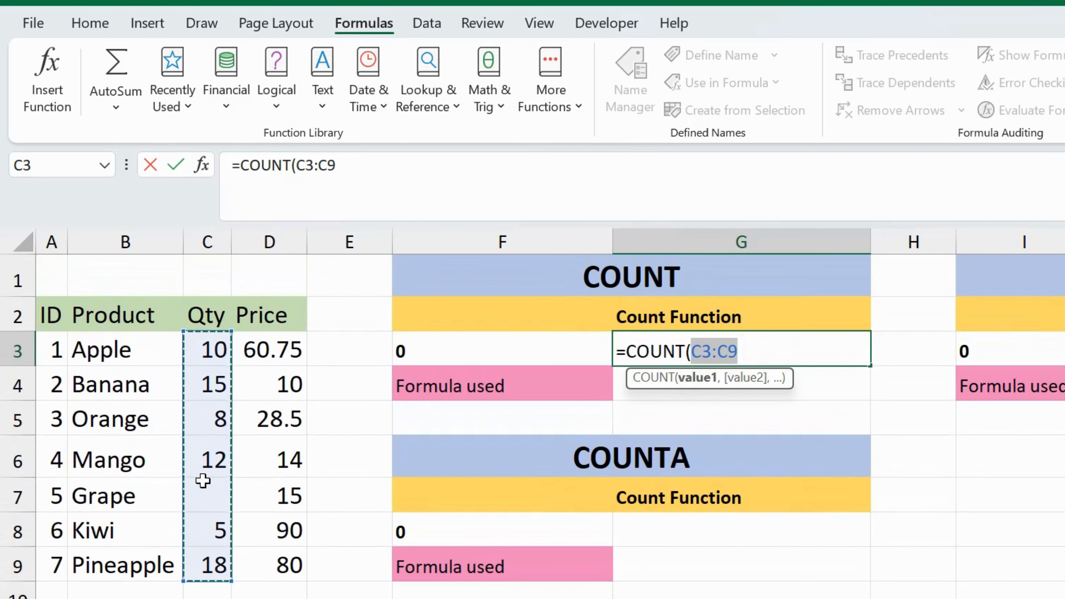
type(")")
key("Return")
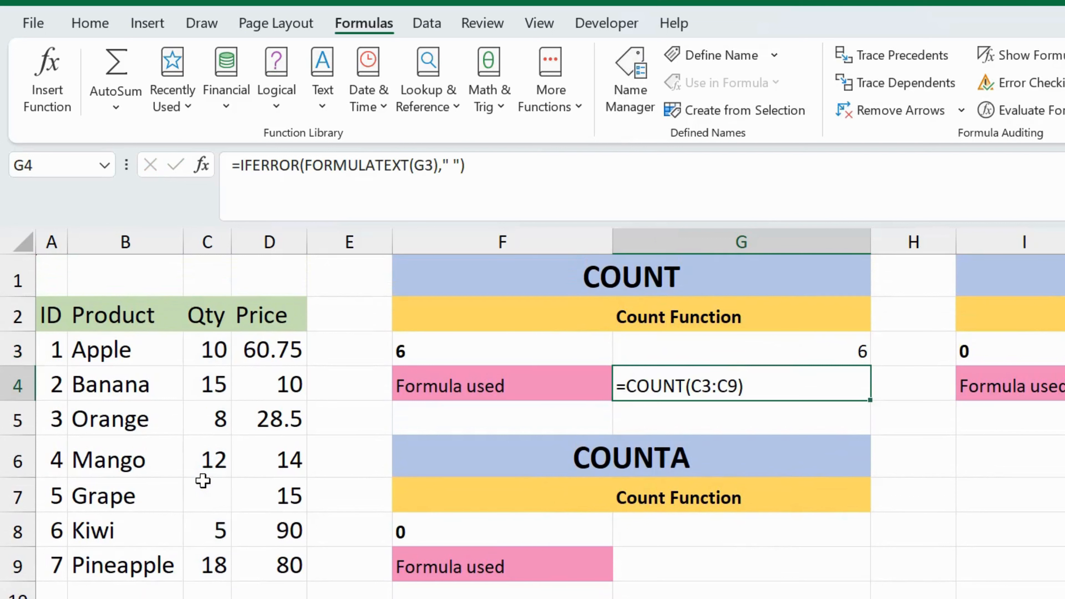
key("Up")
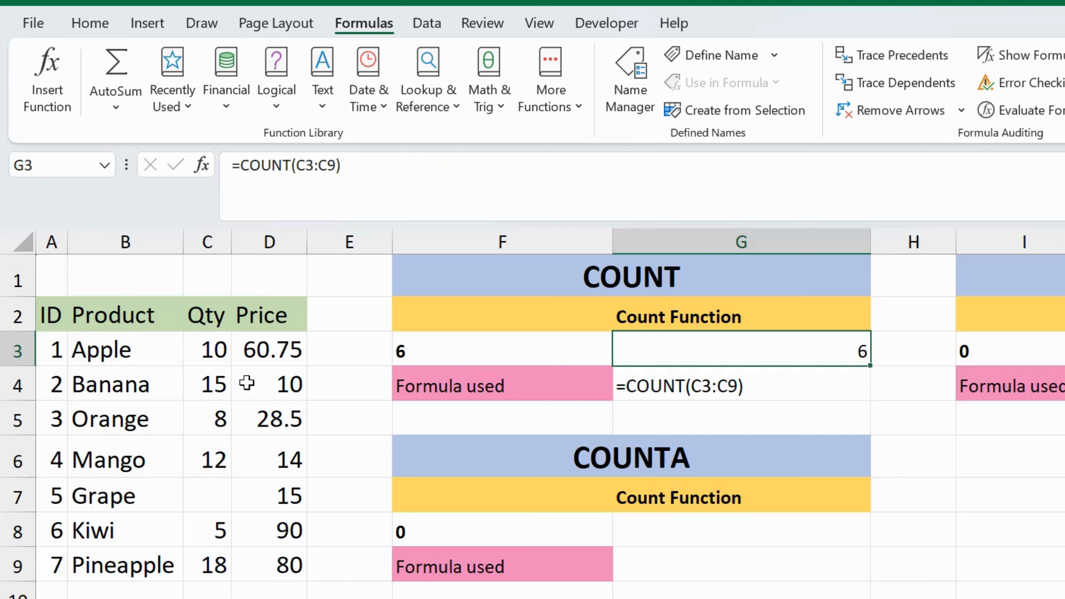
Examine the Qty cells C3 to C9 one by one and compare them with the COUNT result in G3.
left_click(212, 349)
key("Down")
key("Down")
key("Down")
key("Down")
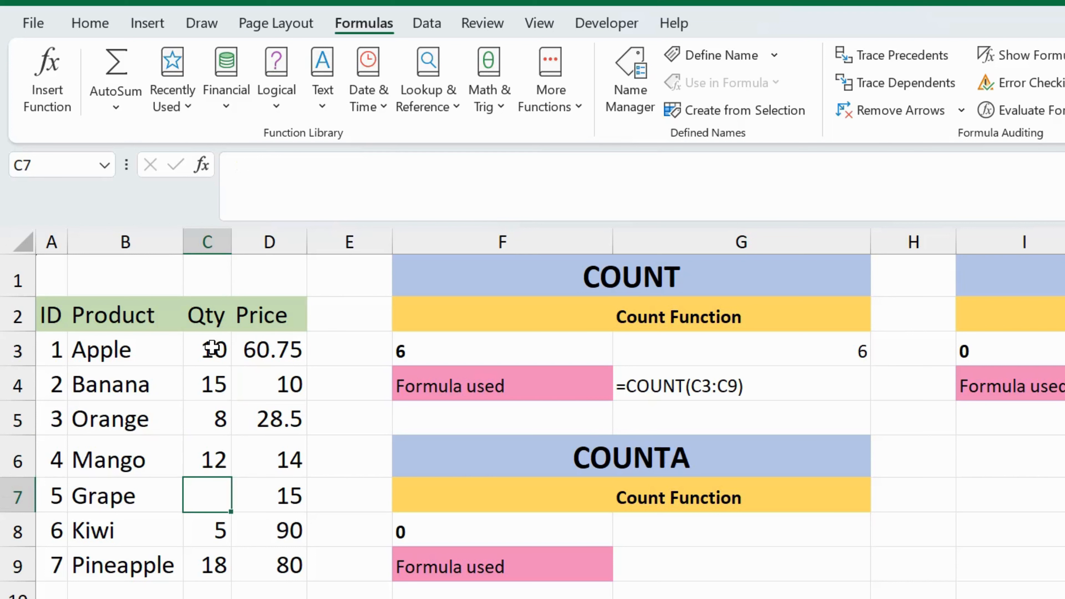
key("Down")
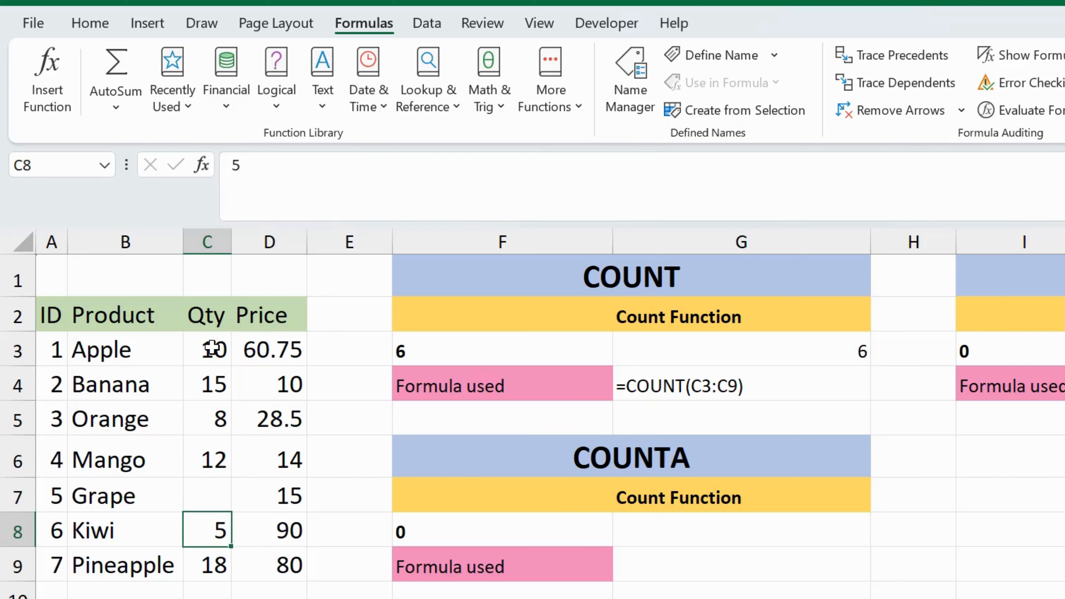
key("Down")
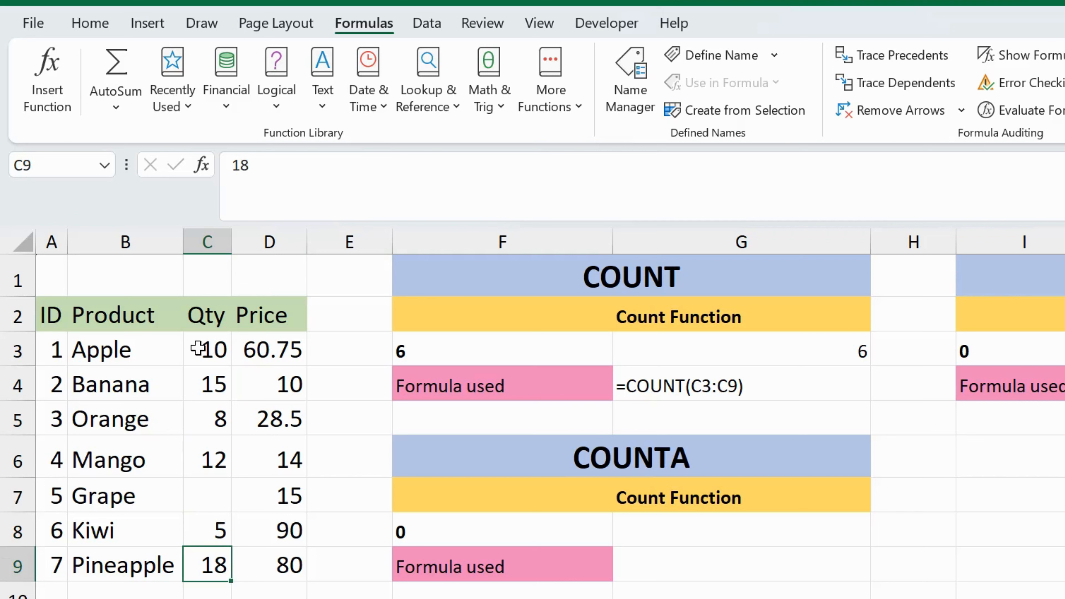
left_click_drag(211, 348, 214, 569)
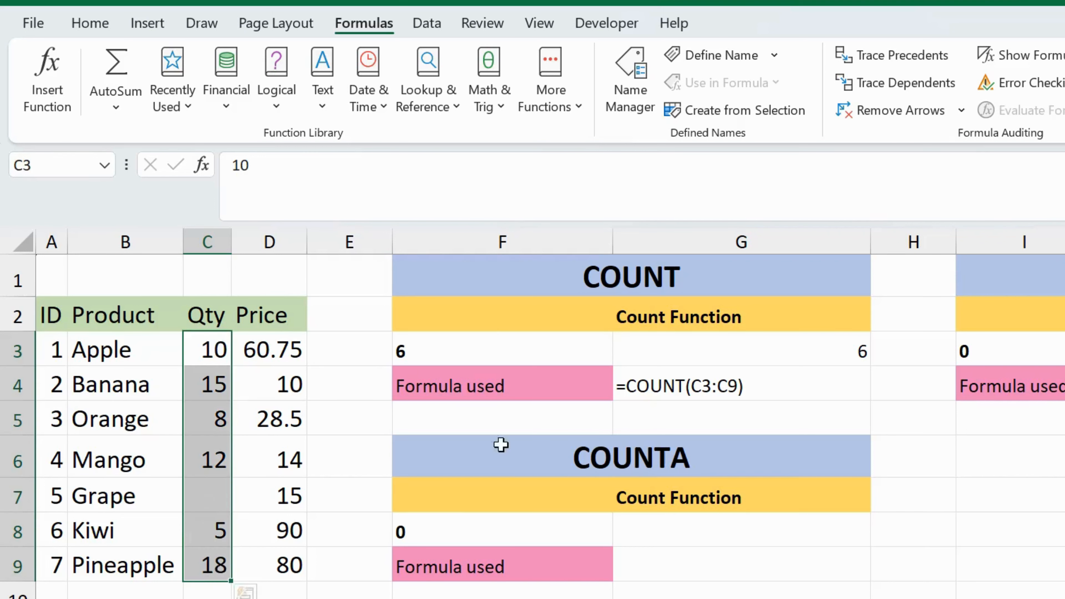
left_click(807, 346)
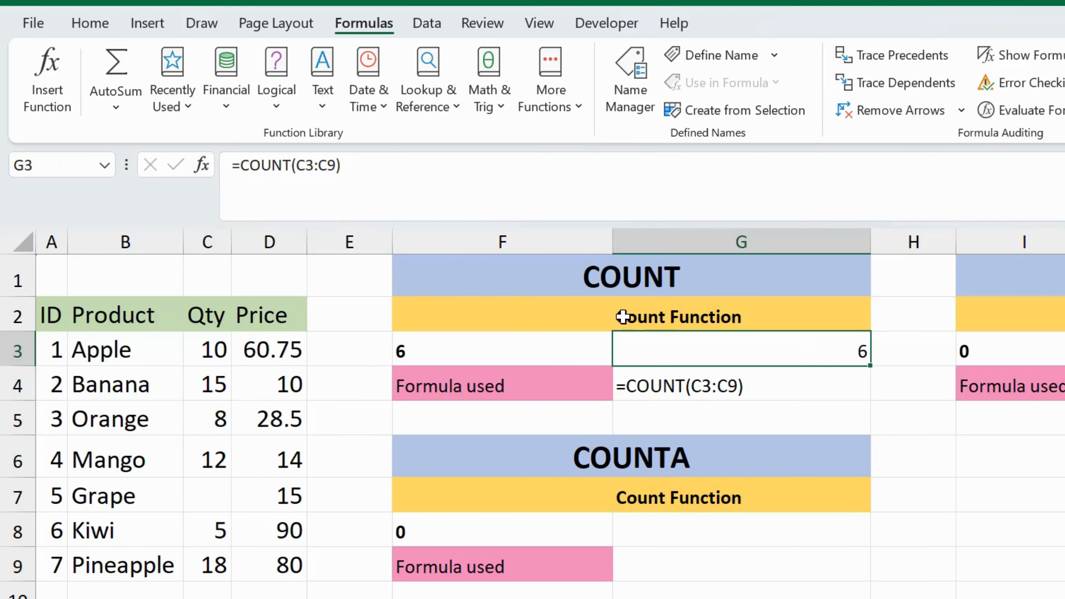
left_click(613, 317)
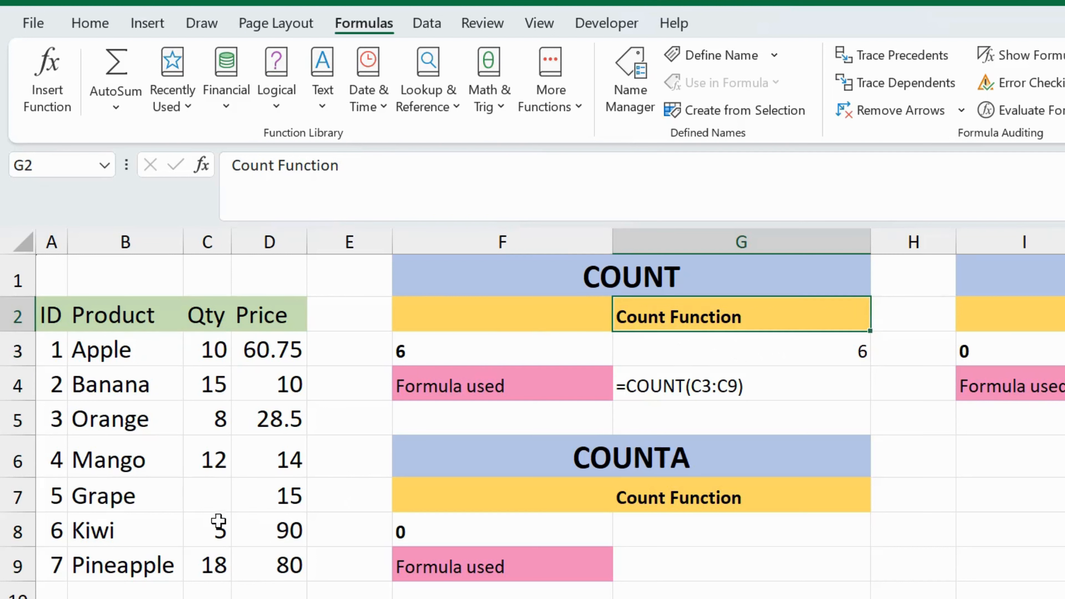
Test COUNT with a text entry by putting "aa" in Grape's Qty cell C7, and clear the cell again.
left_click(202, 498)
type("aa")
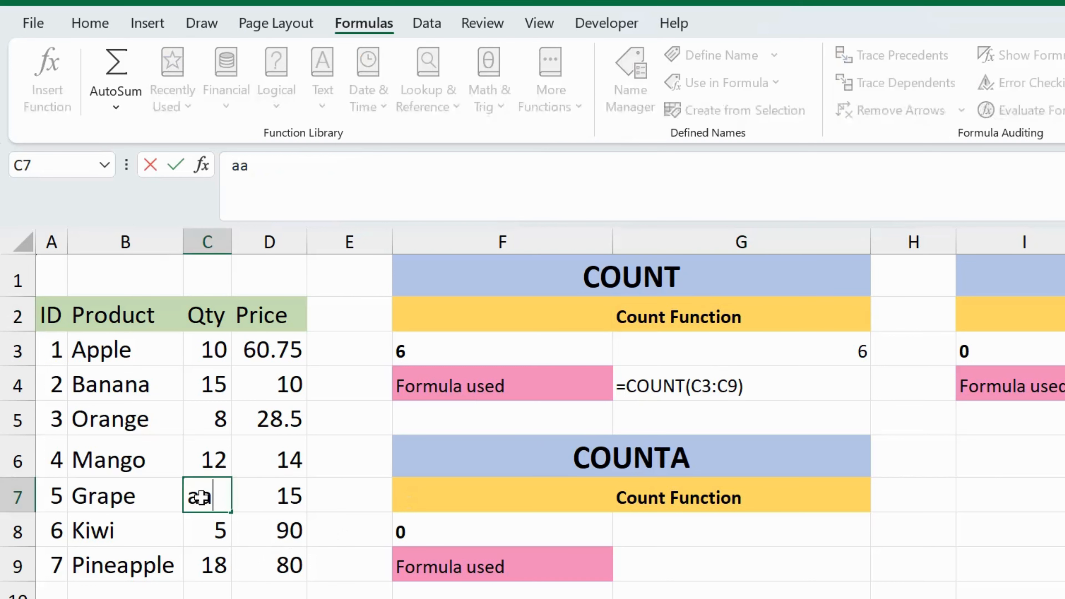
key("Return")
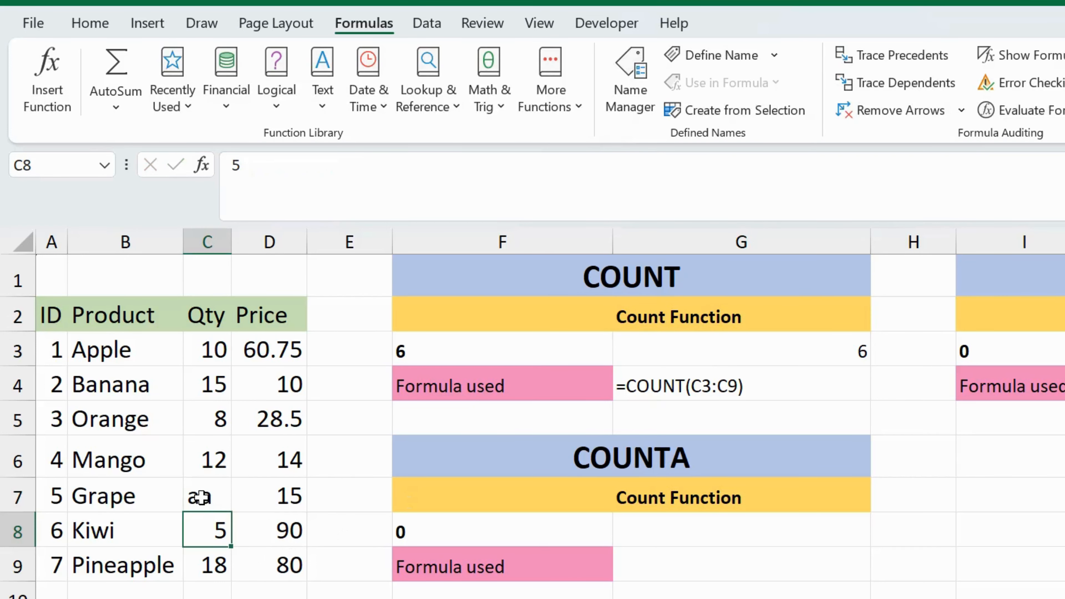
left_click(202, 497)
key("Delete")
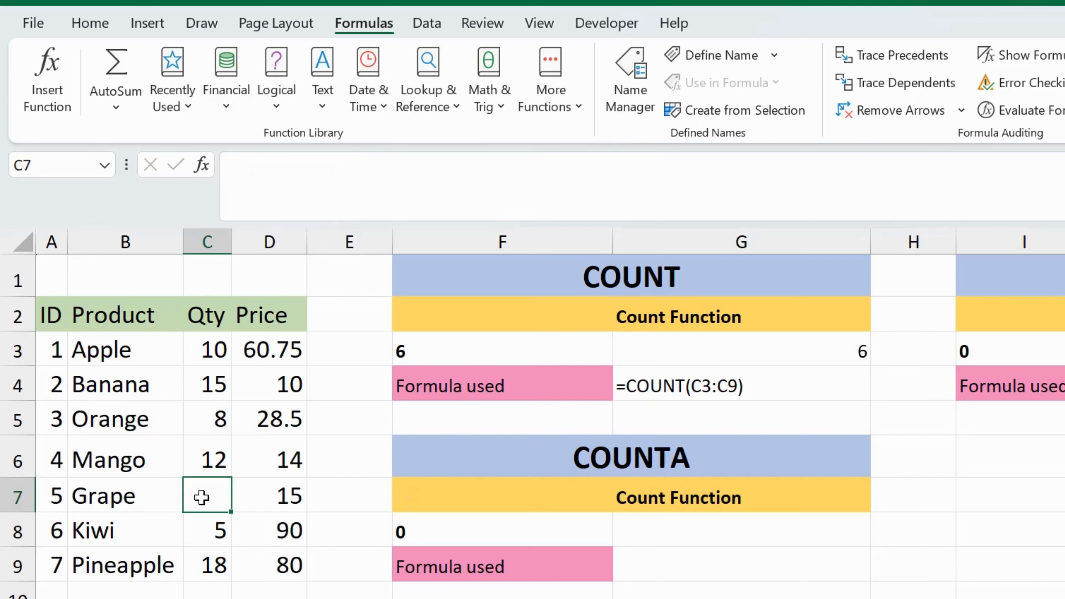
key("Return")
Test COUNT with a number by putting 90 in Grape's Qty cell C7, check G3, and clear C7 again.
left_click(201, 498)
type("90")
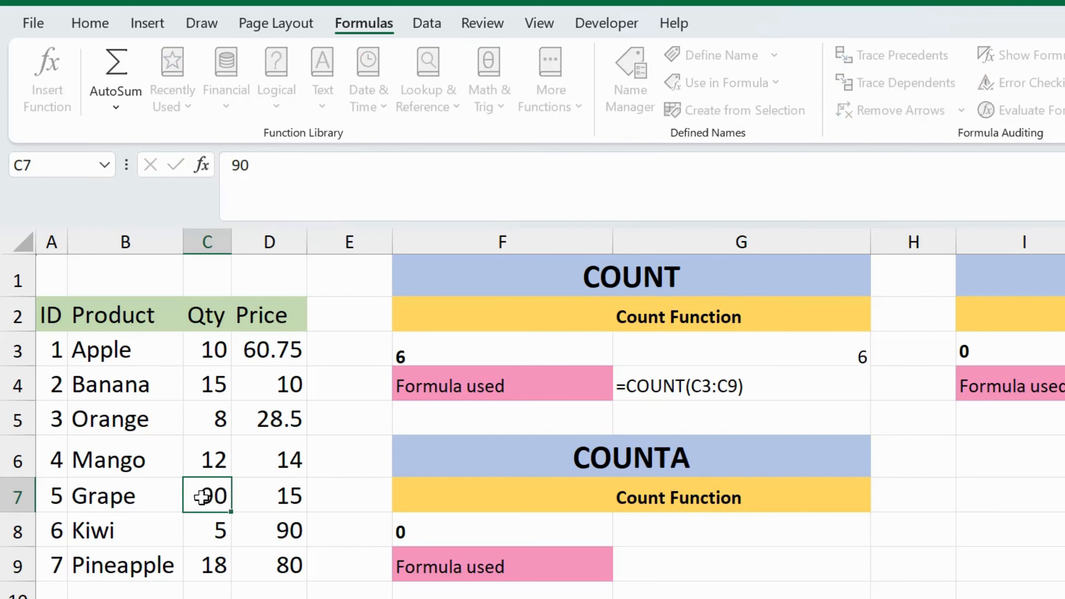
key("Return")
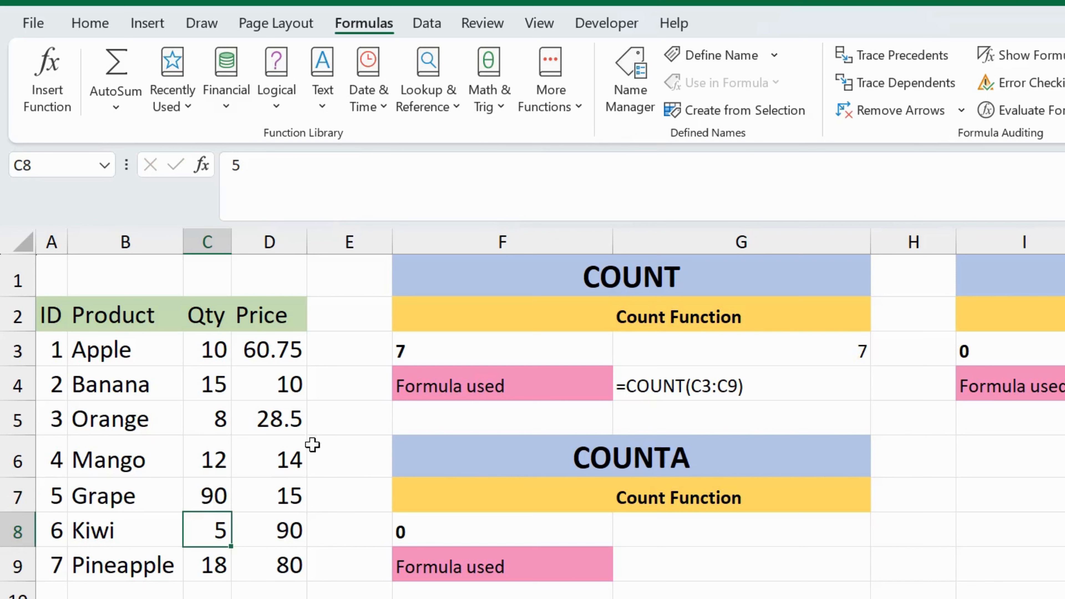
left_click(848, 350)
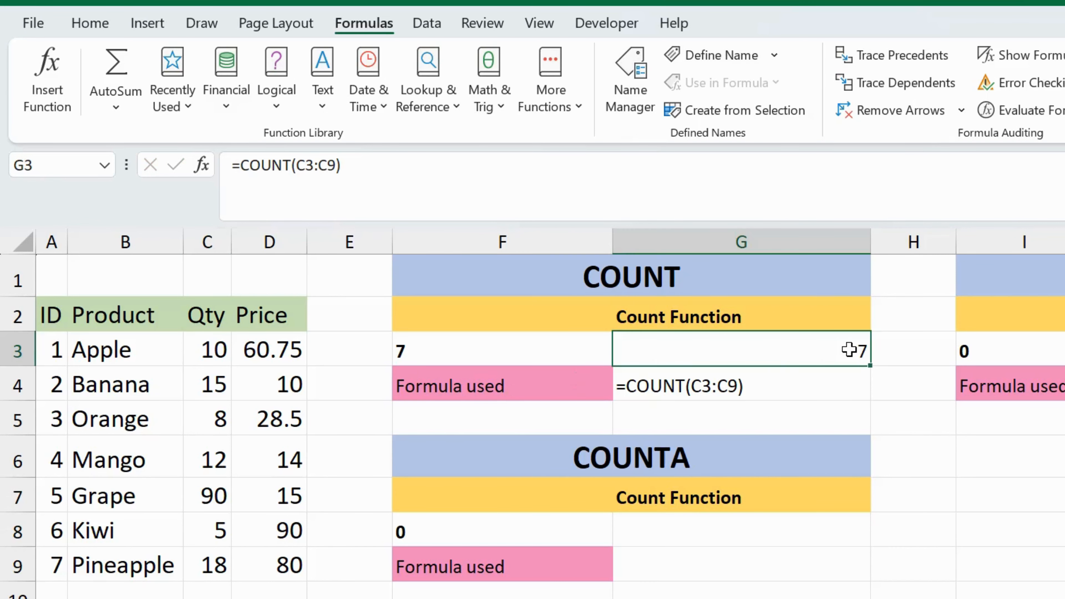
left_click(207, 496)
key("Delete")
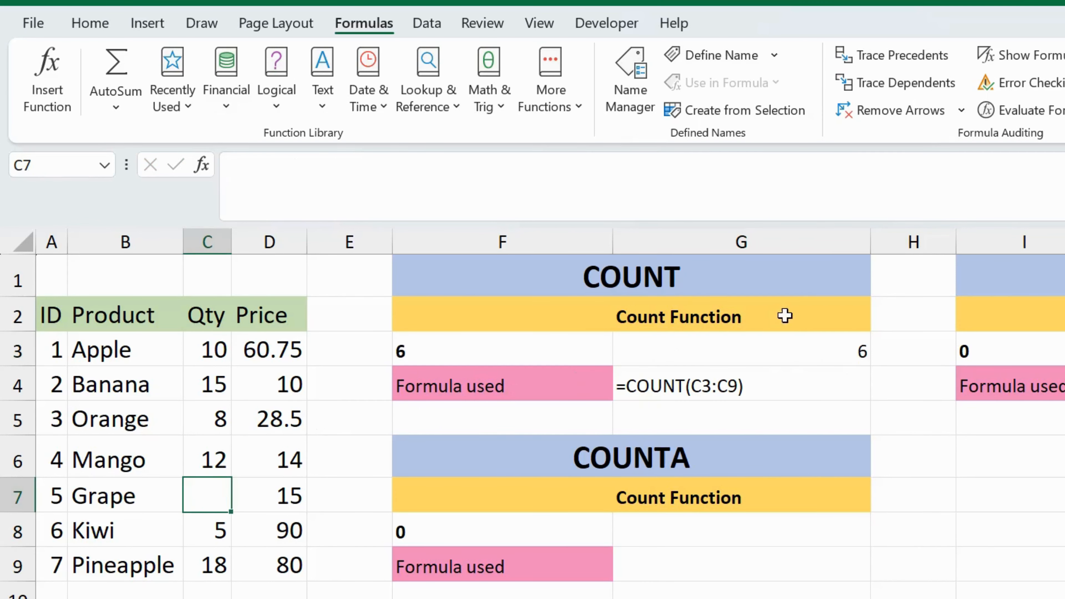
left_click(796, 352)
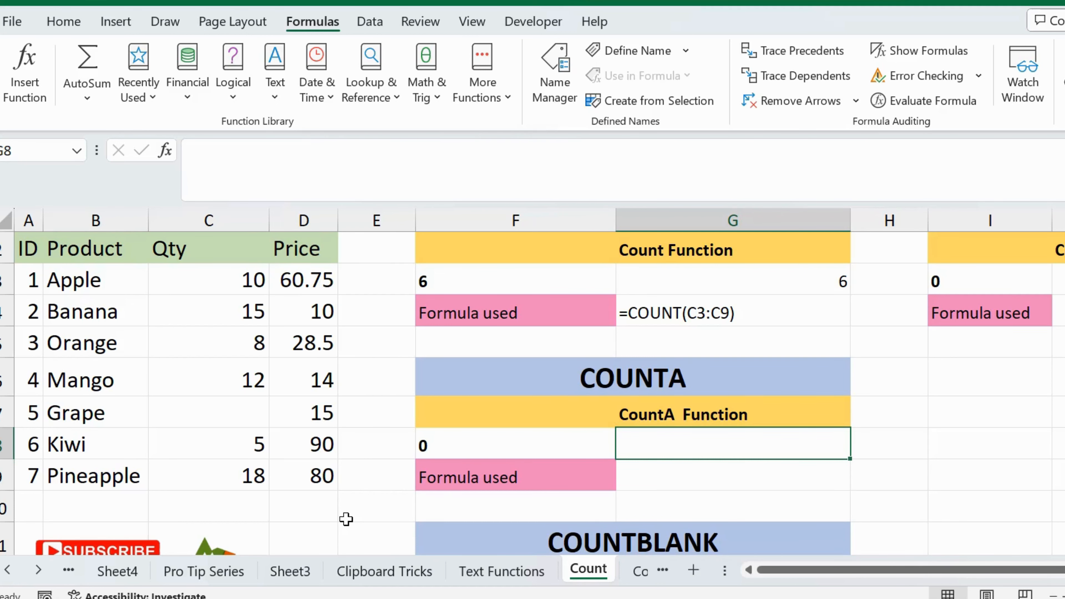
Enter the formula =COUNTA(C3:C9) in cell G8 to count the non-empty Qty cells.
scroll(345, 519, "down", 2)
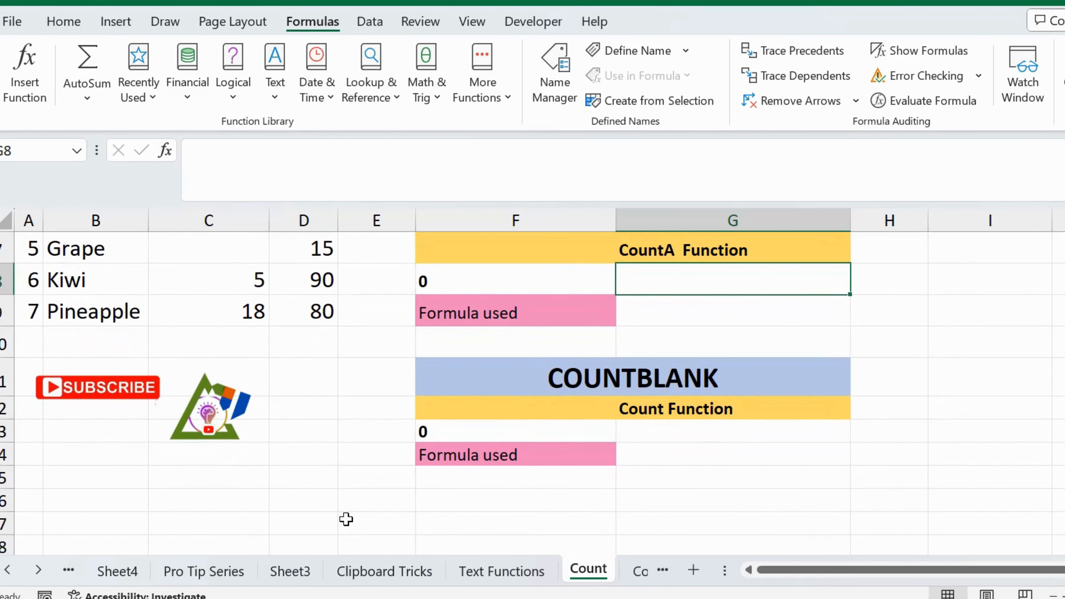
scroll(345, 519, "up", 2)
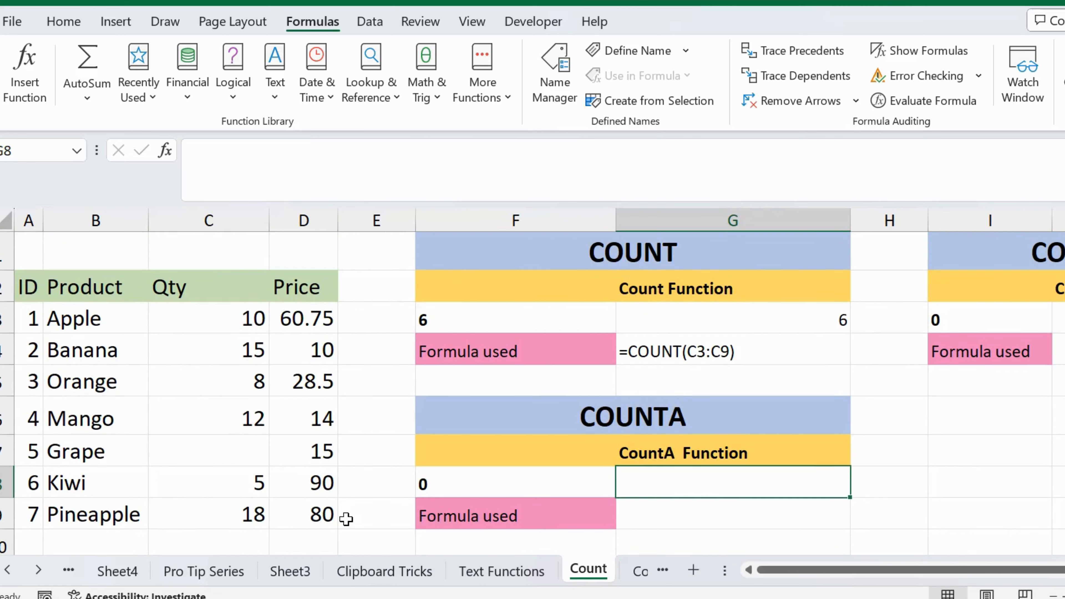
type("=c")
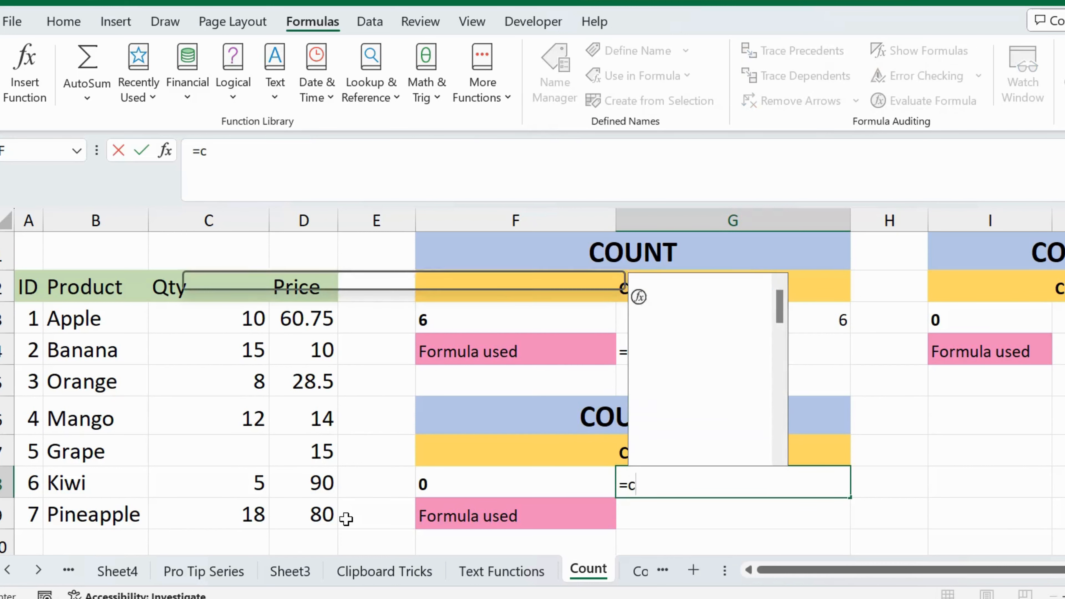
type("ounta")
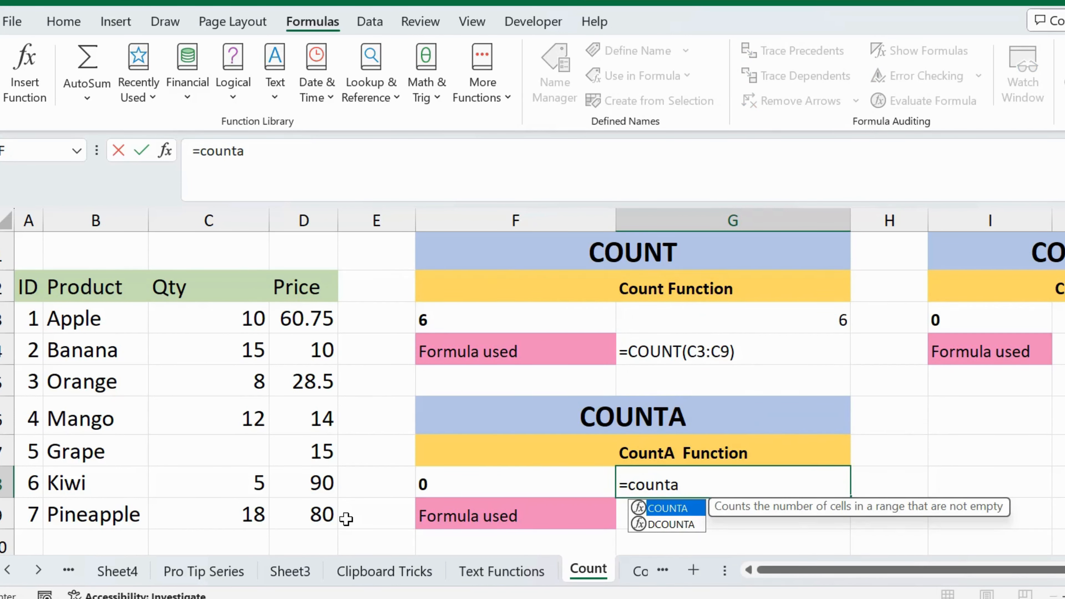
key("Tab")
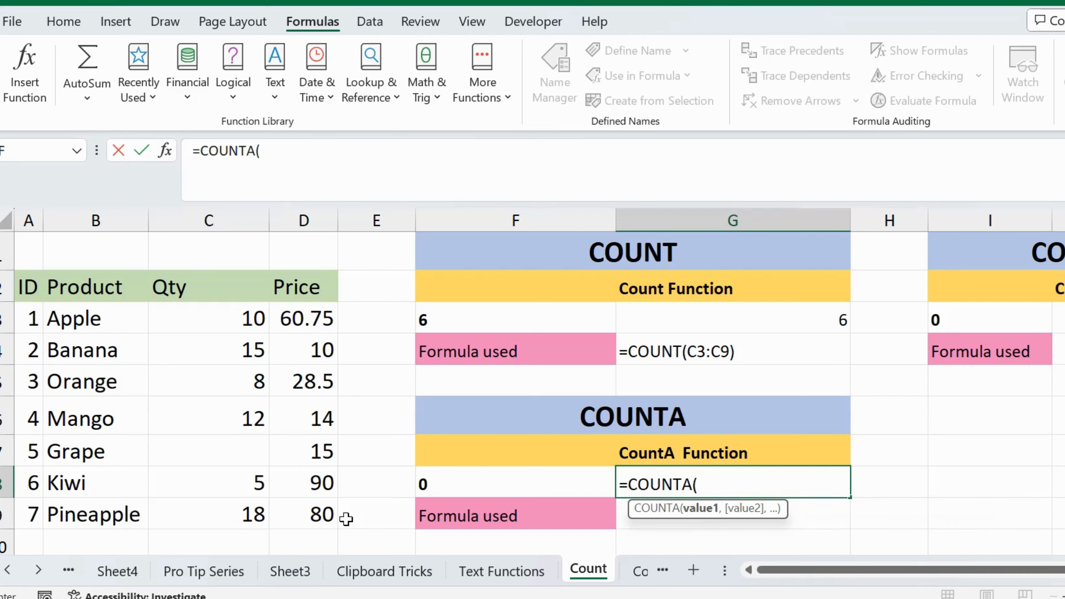
left_click_drag(245, 311, 259, 509)
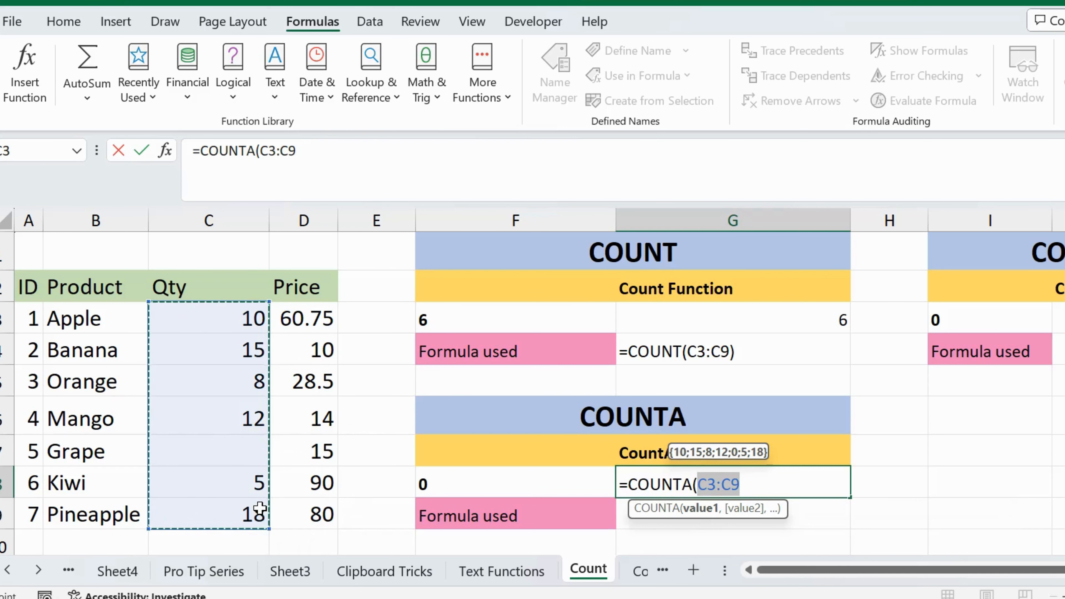
key("Return")
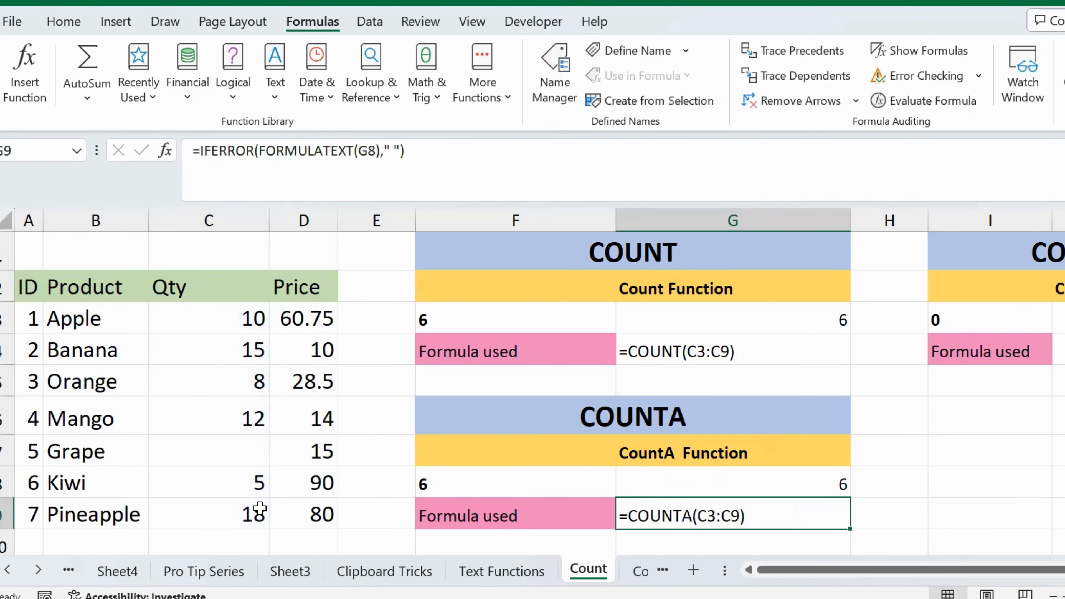
left_click(775, 475)
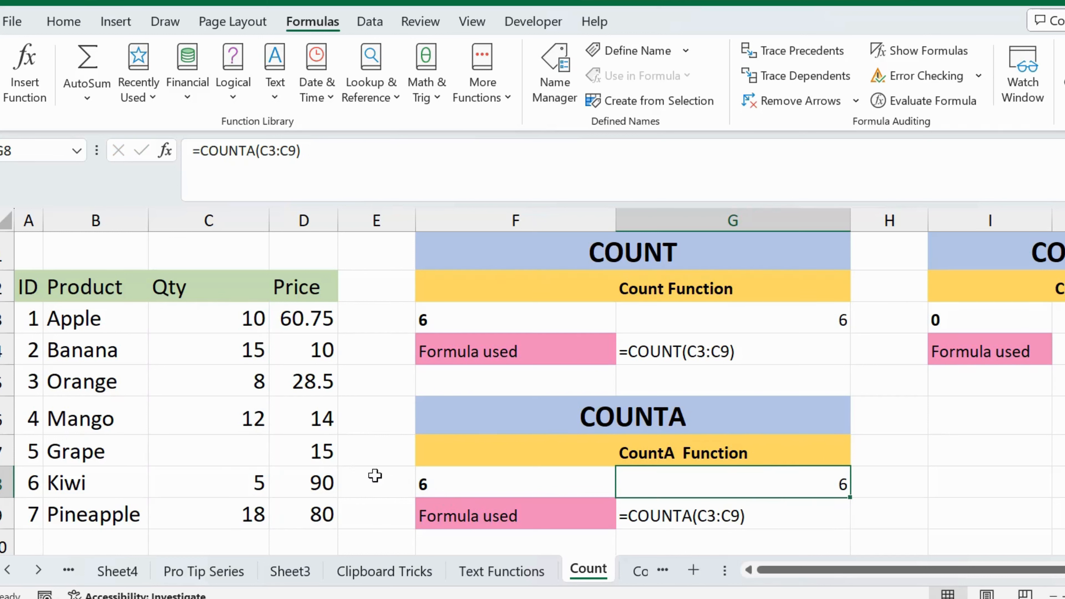
Test COUNTA with a text entry by putting "Grape" in Grape's Qty cell C7, check G8, and empty C7 again.
left_click(241, 465)
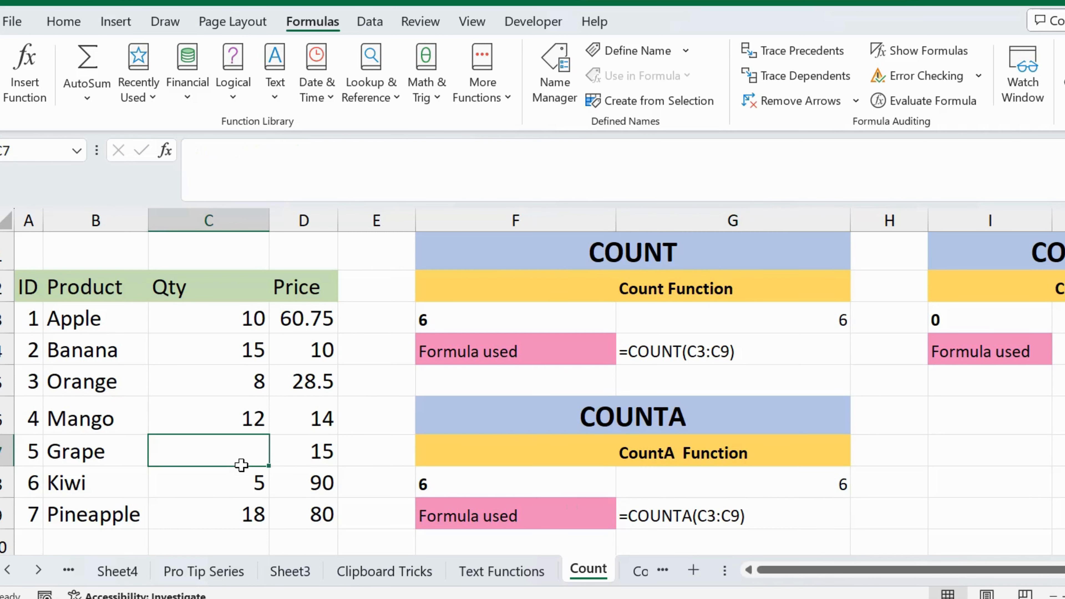
type("Grape")
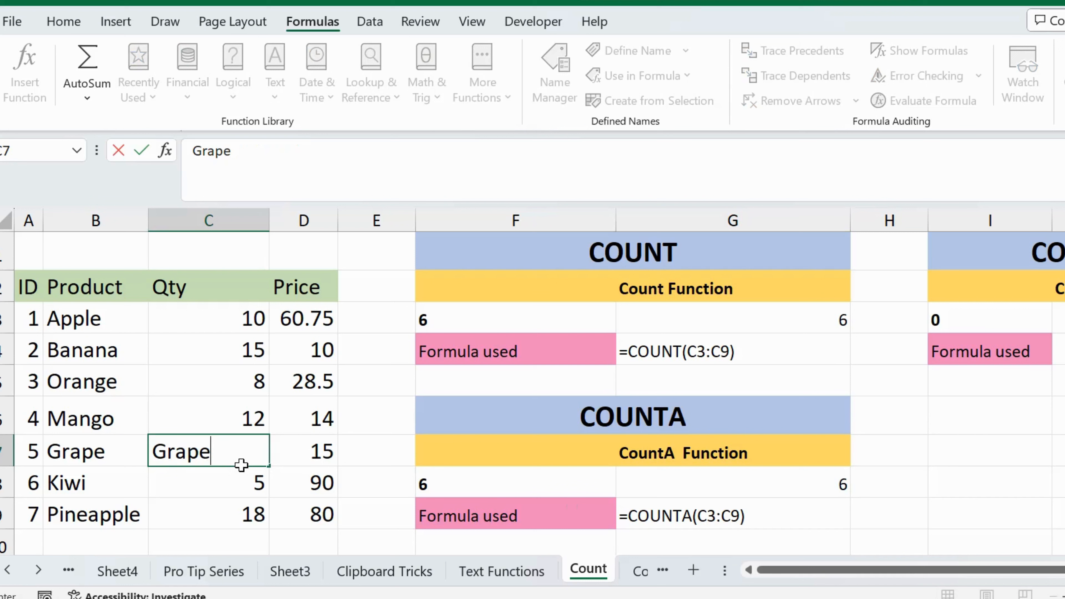
key("Return")
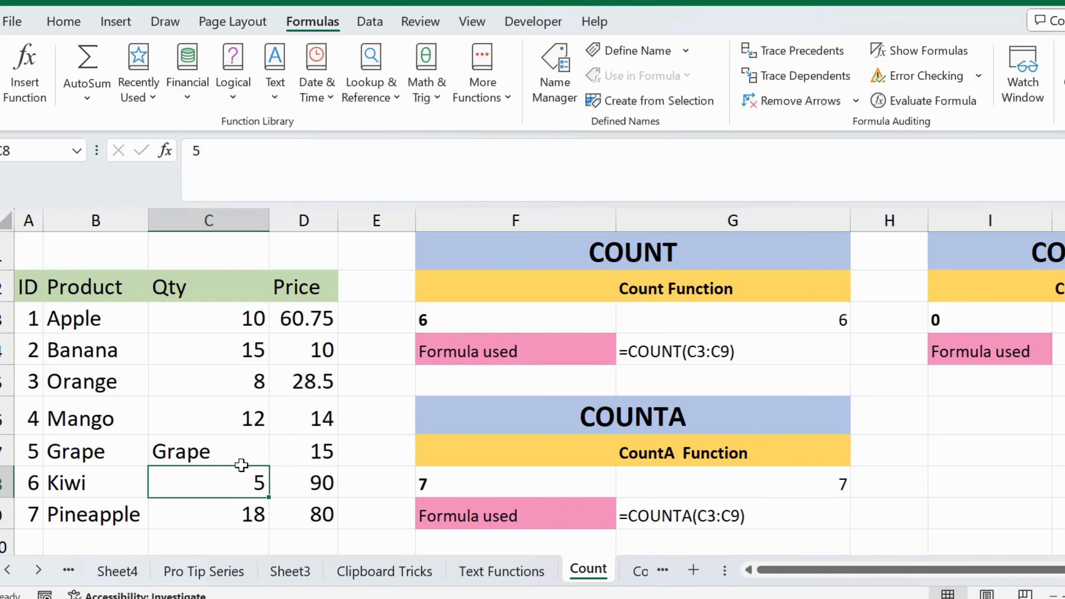
left_click(814, 490)
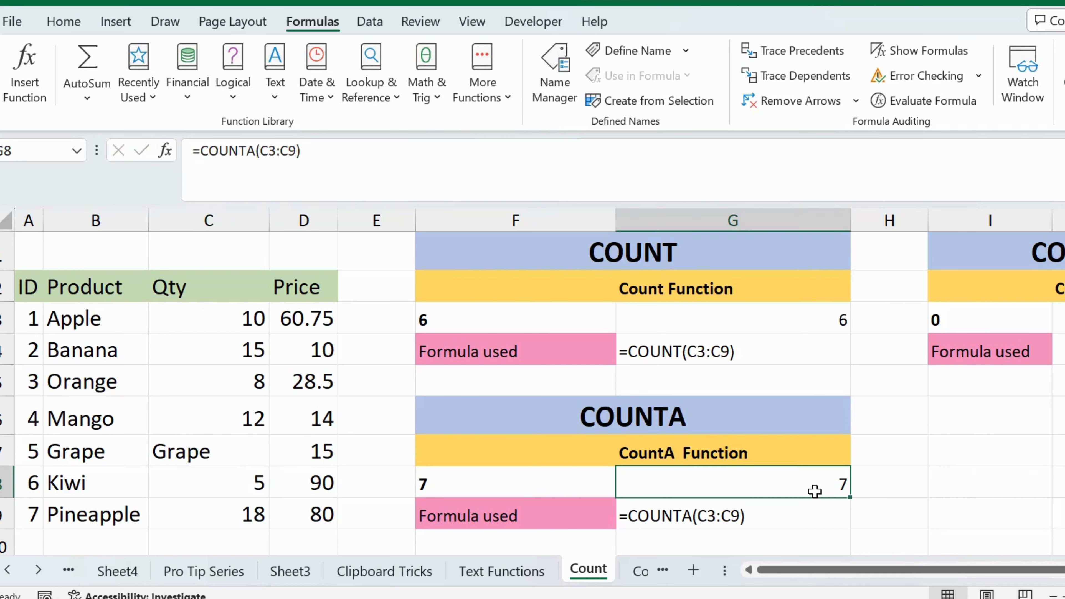
key("ctrl+z")
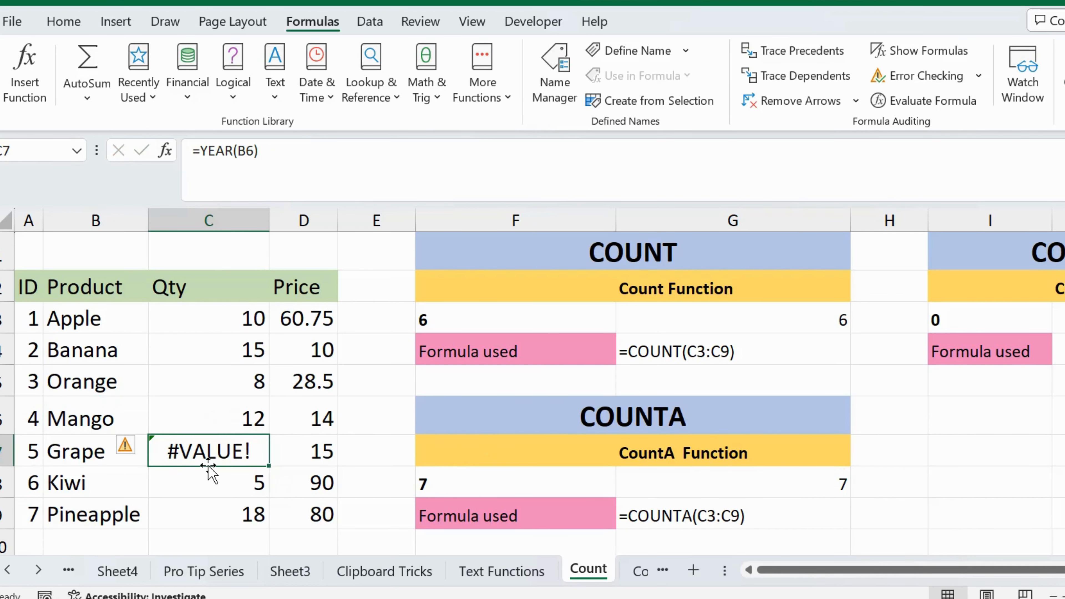
left_click(208, 474)
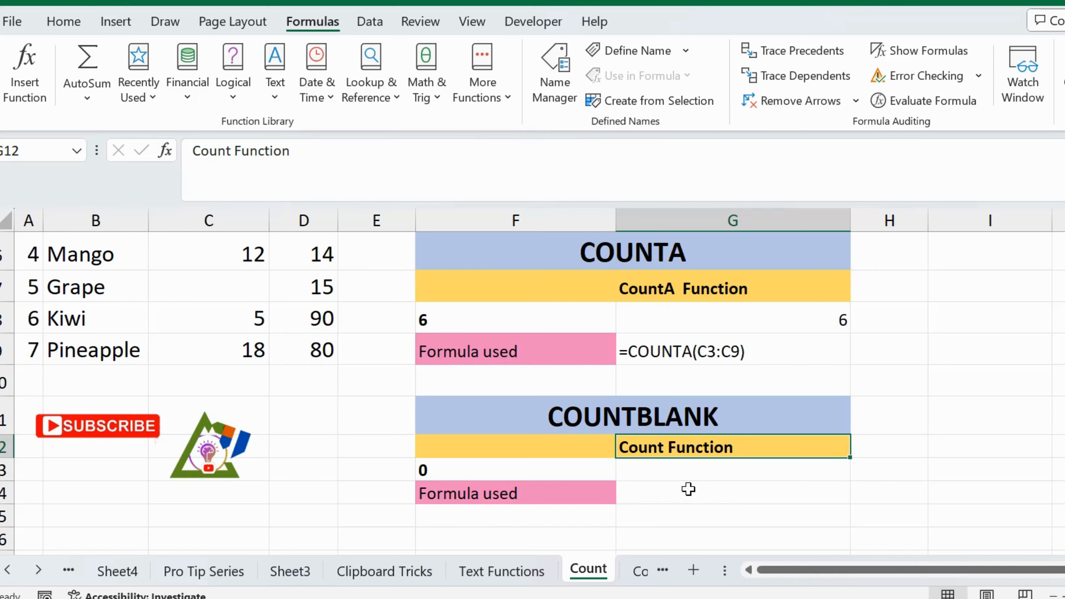
Enter the formula =COUNTBLANK(C3:C9) in cell G13 to count the empty Qty cells.
key("Down")
type("=co")
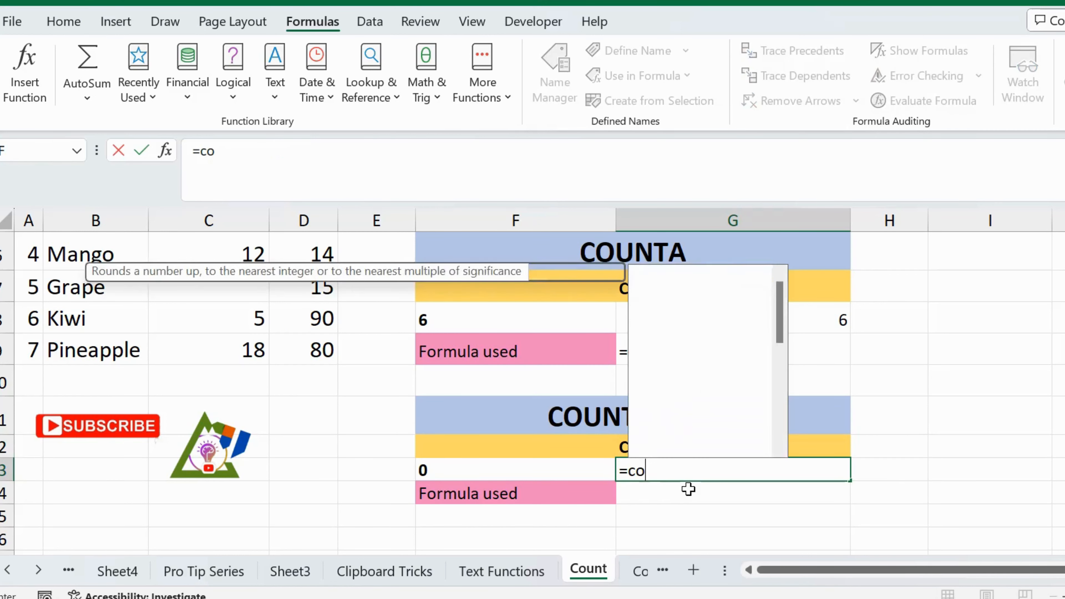
type("unt")
key("Down")
key("Down")
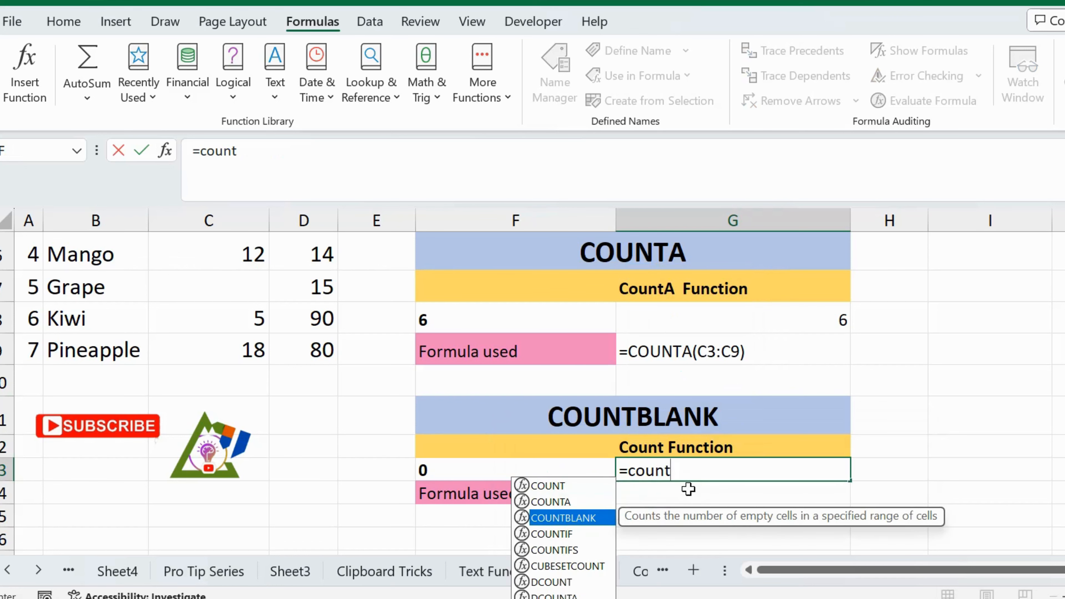
key("Tab")
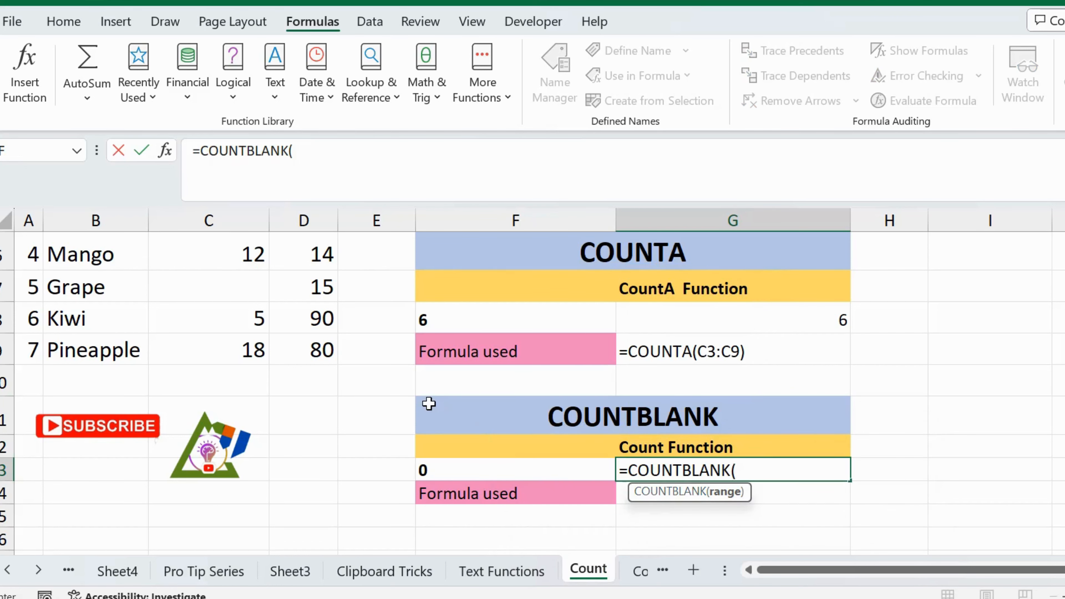
scroll(428, 404, "up", 2)
left_click_drag(249, 279, 254, 476)
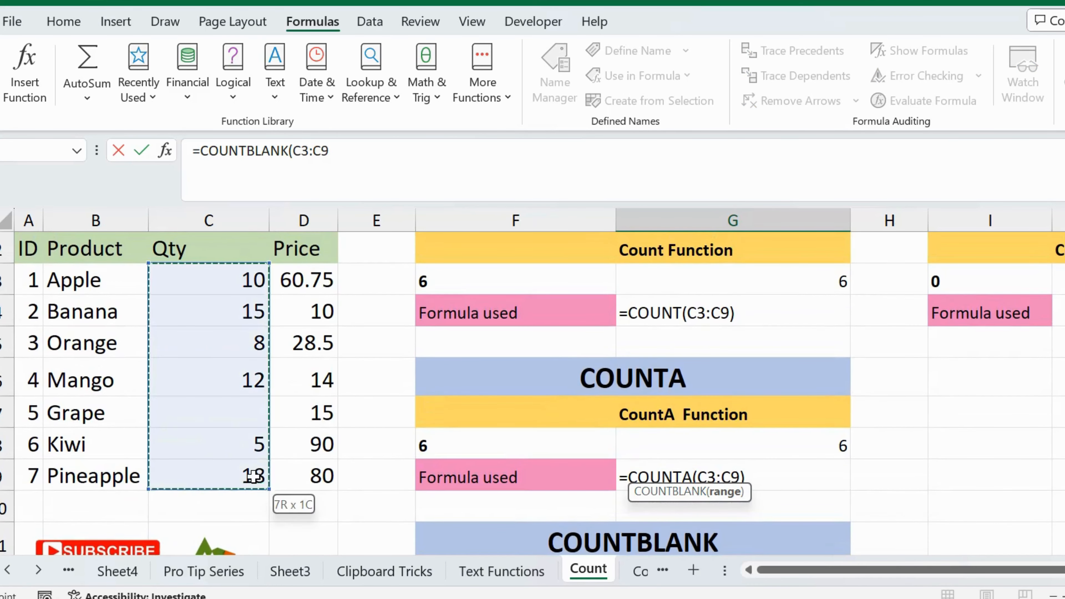
type(")")
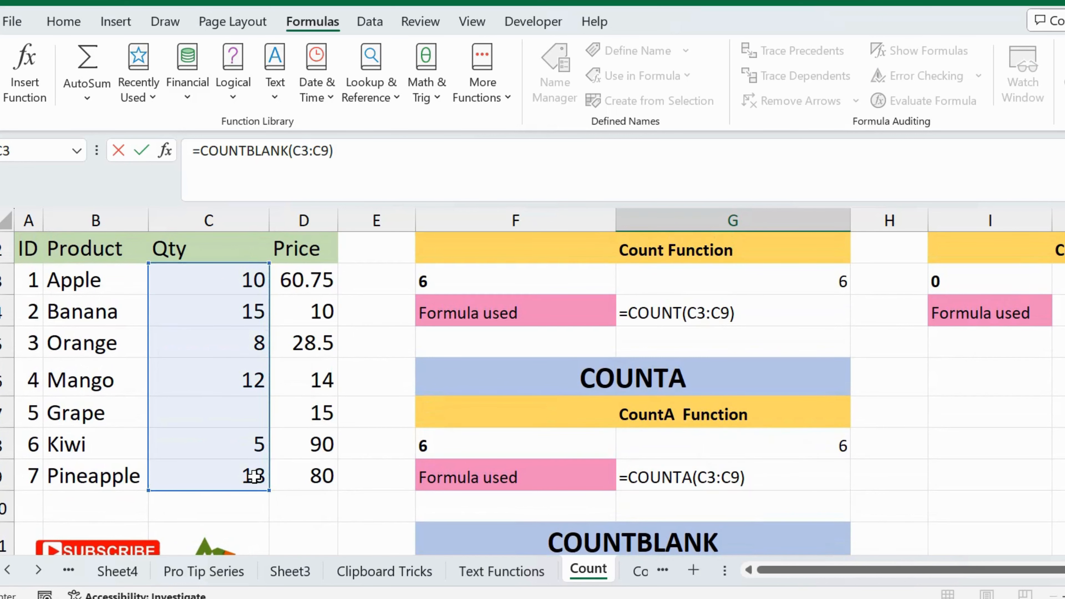
key("Return")
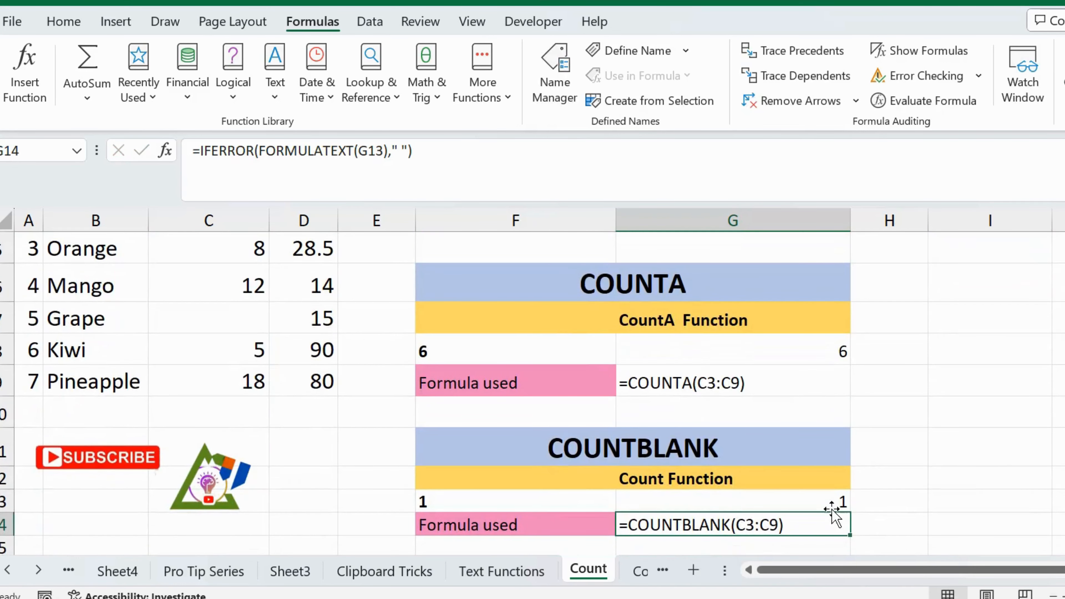
Check the COUNTBLANK formula in G13 and test it by clearing Pineapple's Qty cell C9.
left_click(794, 501)
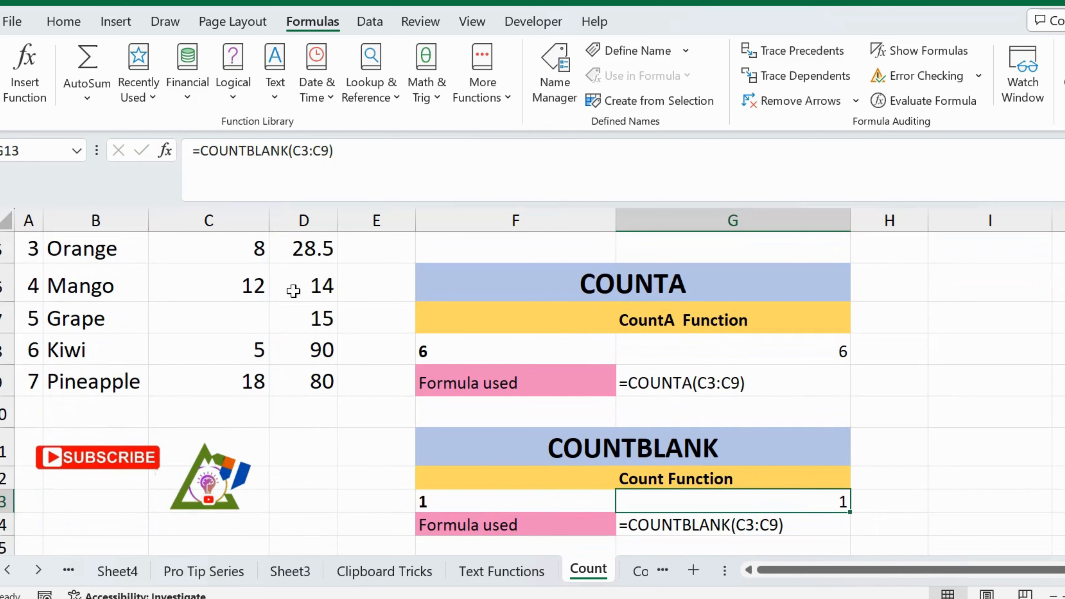
left_click(250, 382)
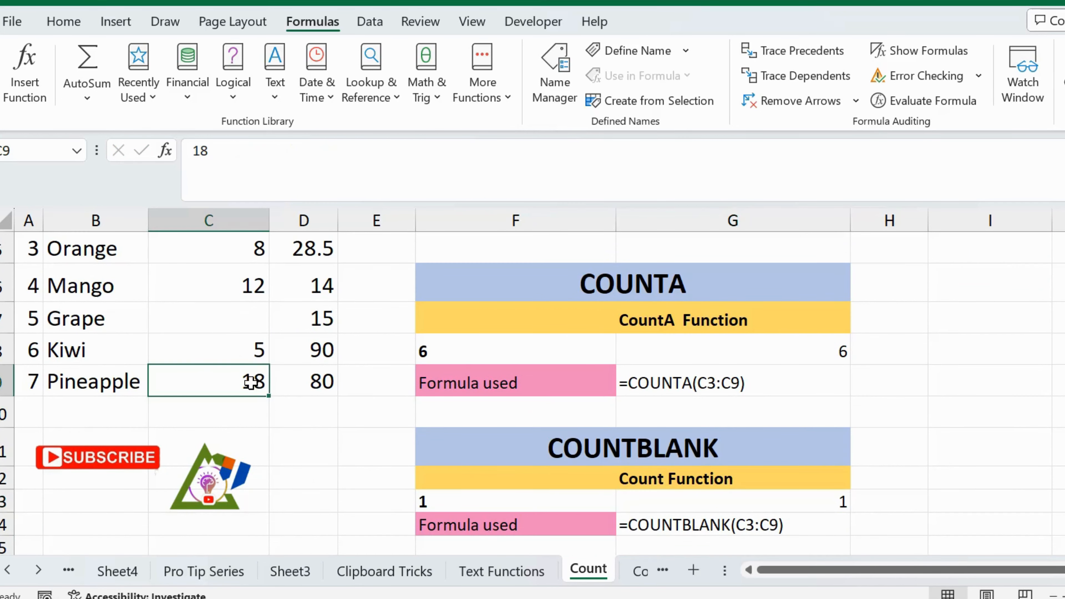
key("Delete")
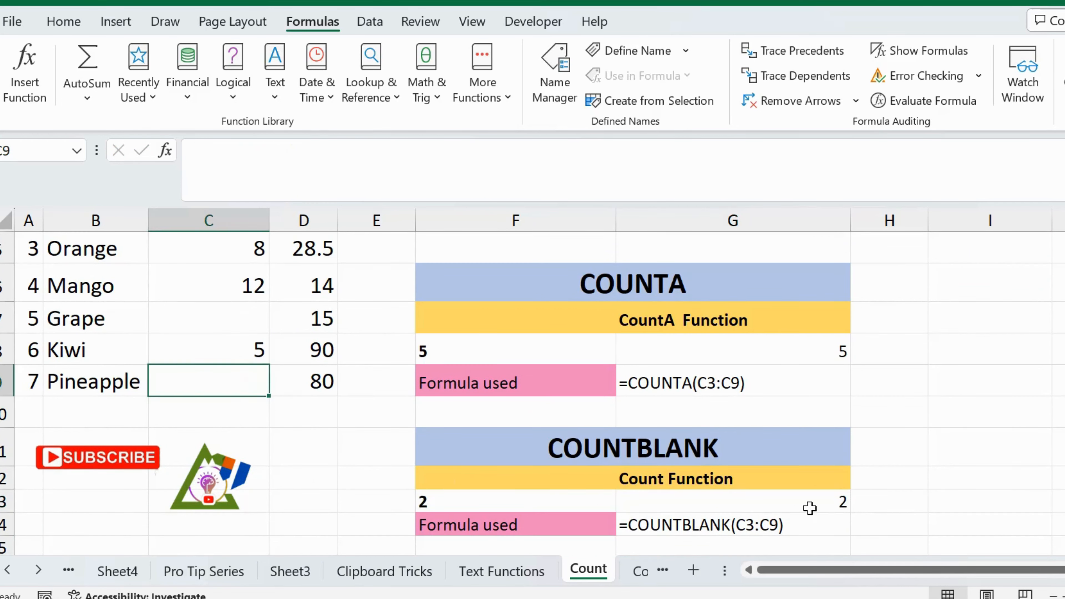
Test COUNTBLANK with a text entry by putting "apple" in Grape's Qty cell C7, and clear the cell again.
left_click(250, 319)
type("applw")
key("BackSpace")
type("e")
key("Return")
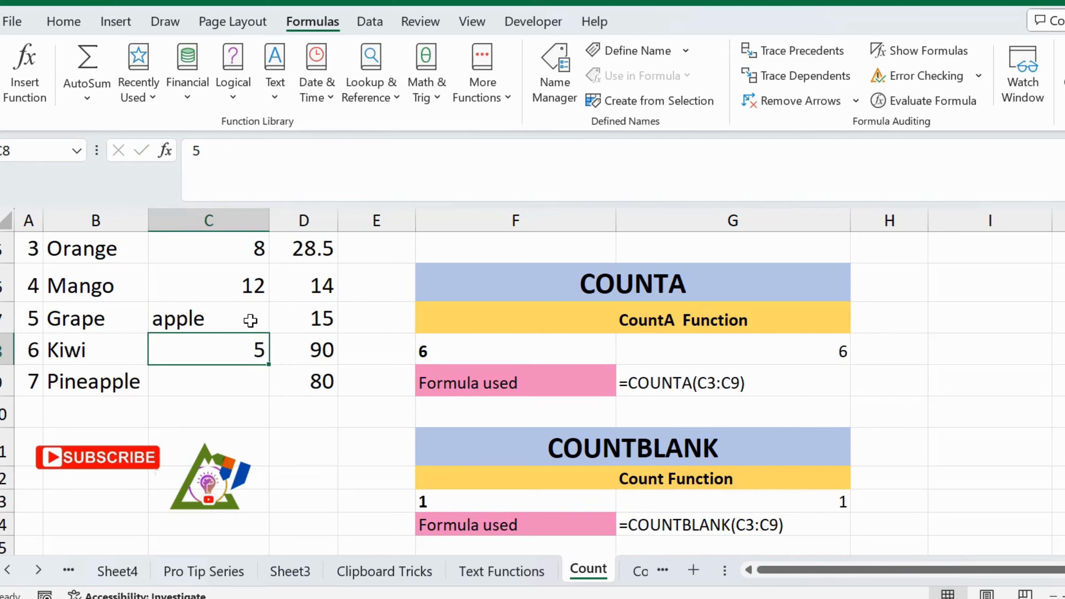
left_click(250, 320)
key("Delete")
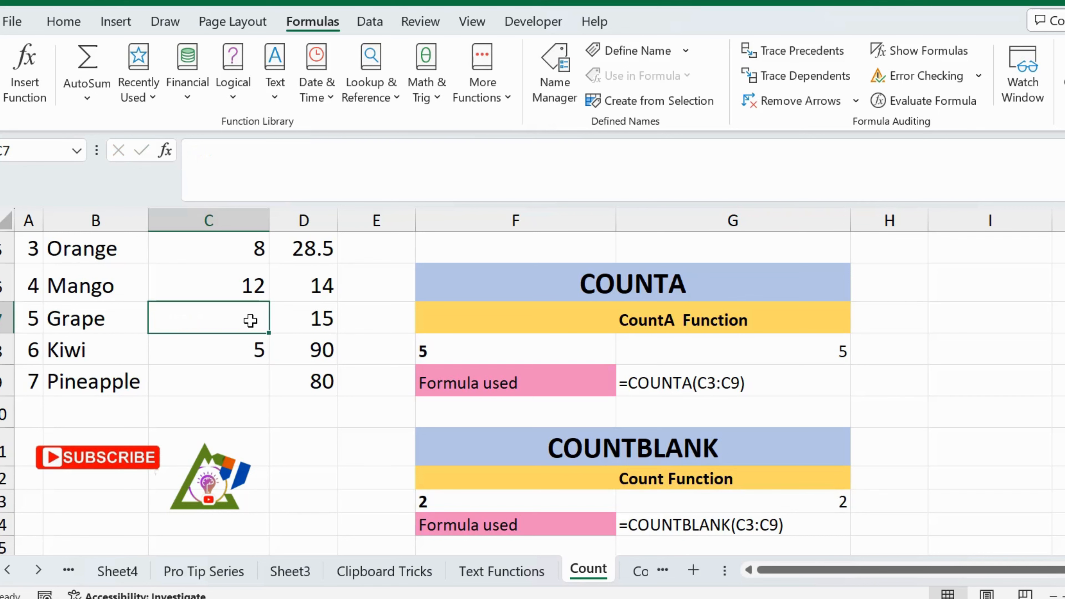
Clear Mango's Qty cell C6 and compare the empty Qty cells with the COUNTBLANK result in G13.
key("Up")
key("Delete")
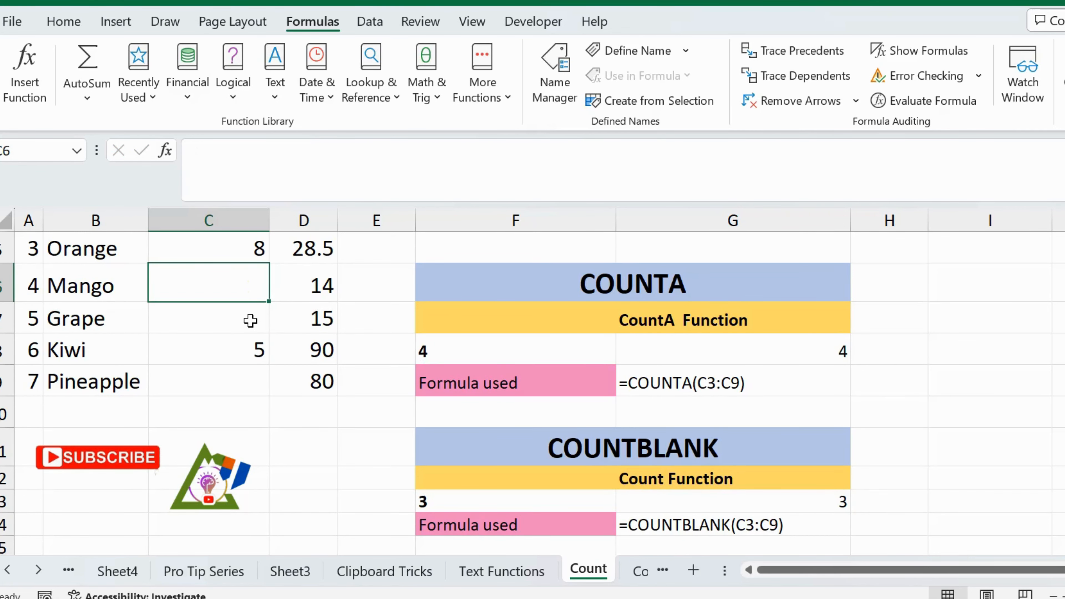
scroll(251, 320, "up", 1)
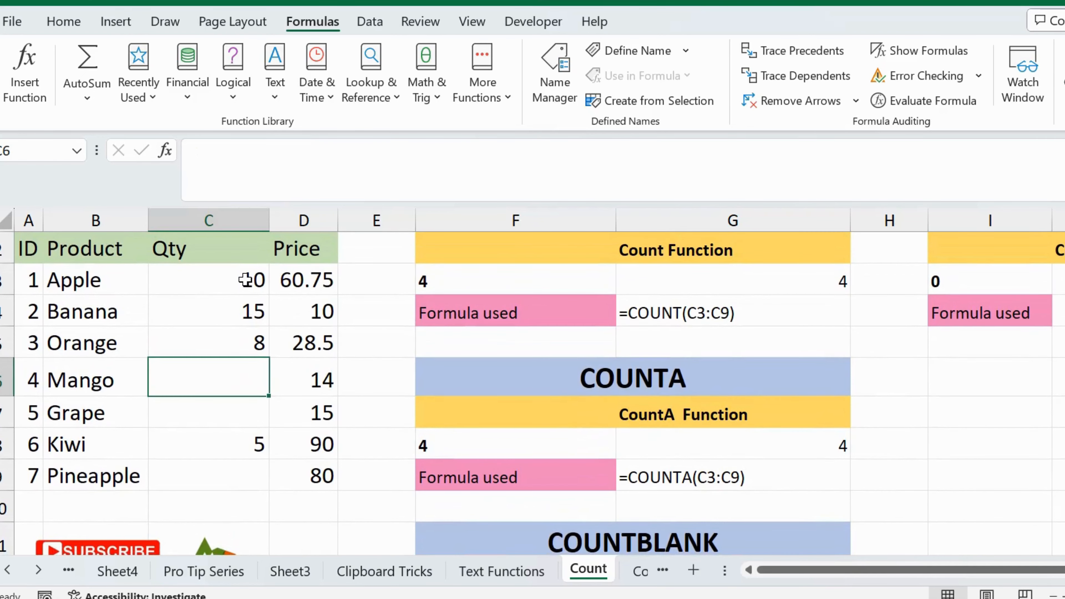
key("Down")
key("Down")
key("Down")
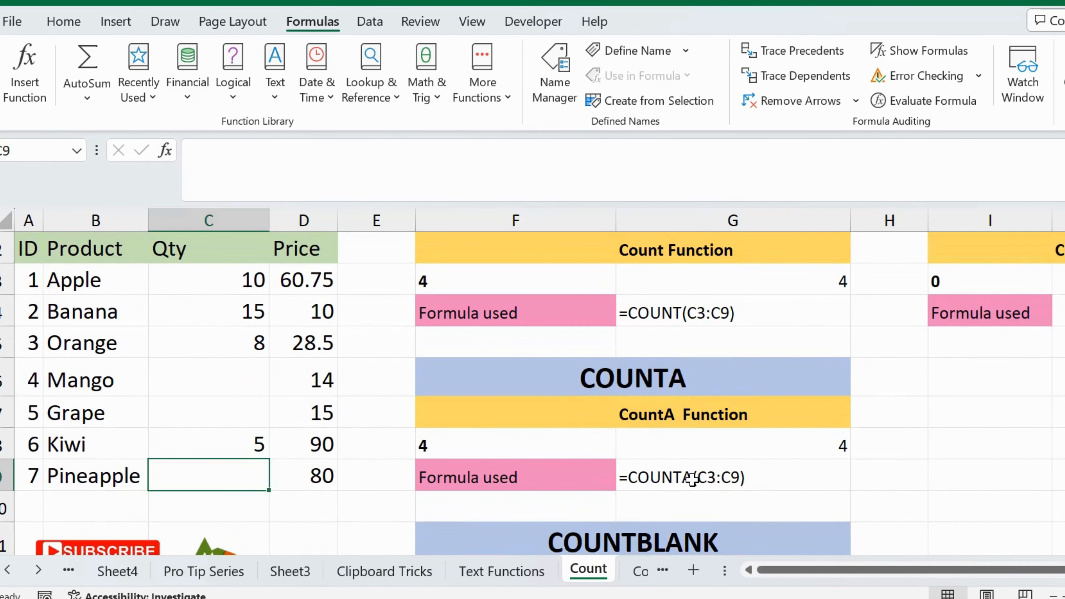
scroll(691, 478, "down", 2)
left_click(832, 406)
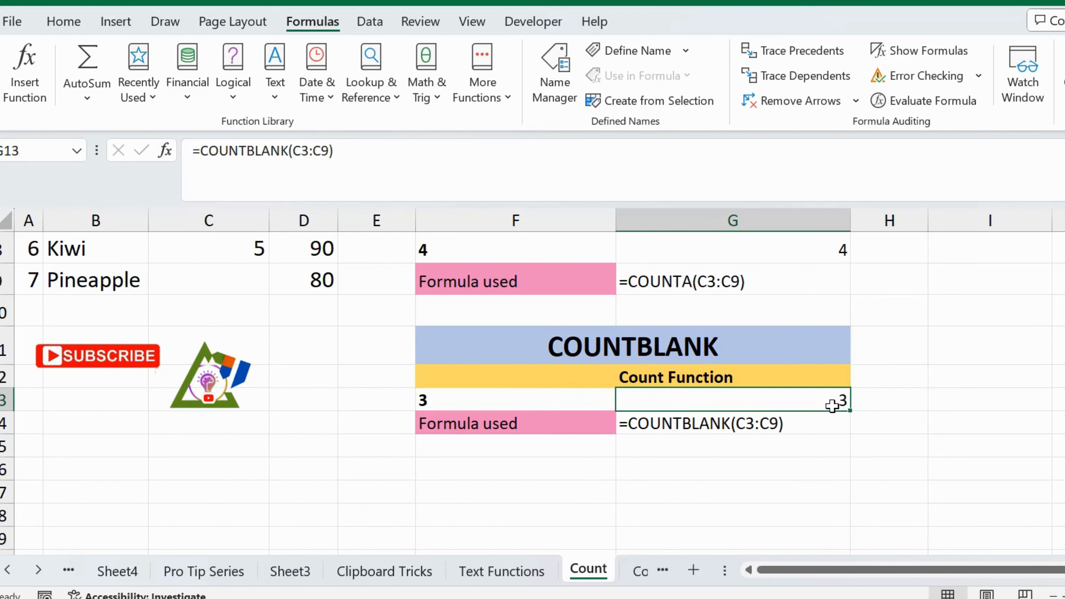
Review the COUNT, COUNTA and COUNTBLANK sections, checking the formulas in G8 and G13.
scroll(832, 406, "up", 3)
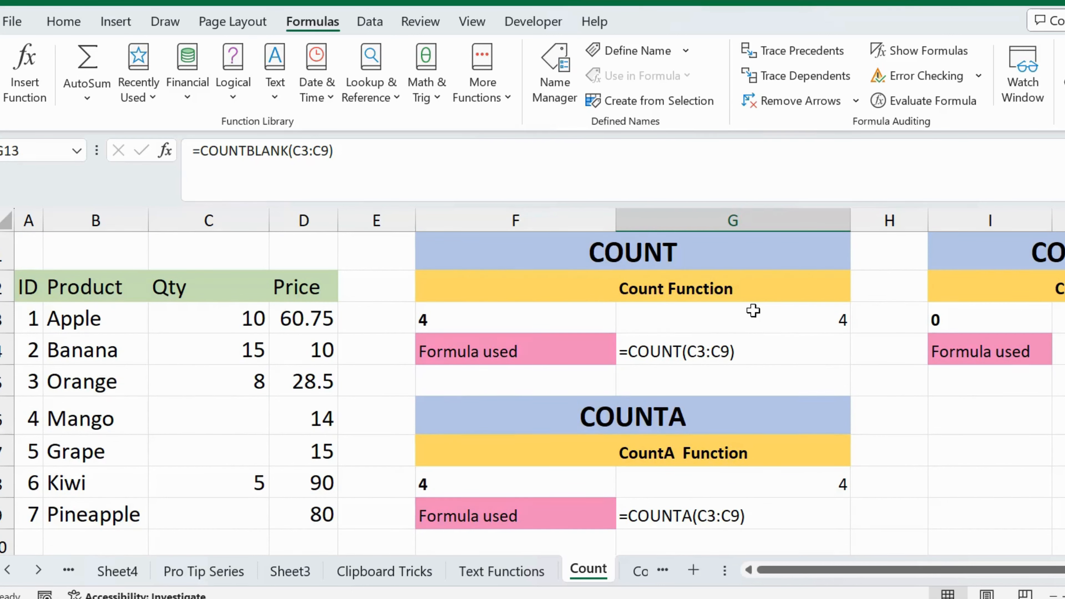
scroll(753, 311, "down", 2)
left_click(753, 311)
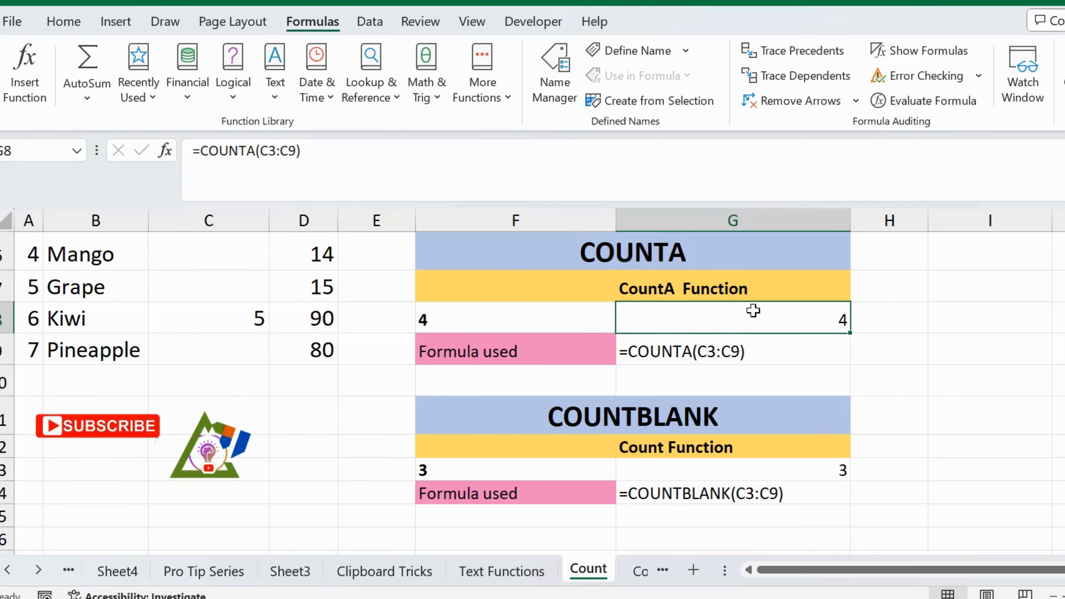
scroll(754, 310, "down", 1)
left_click(755, 371)
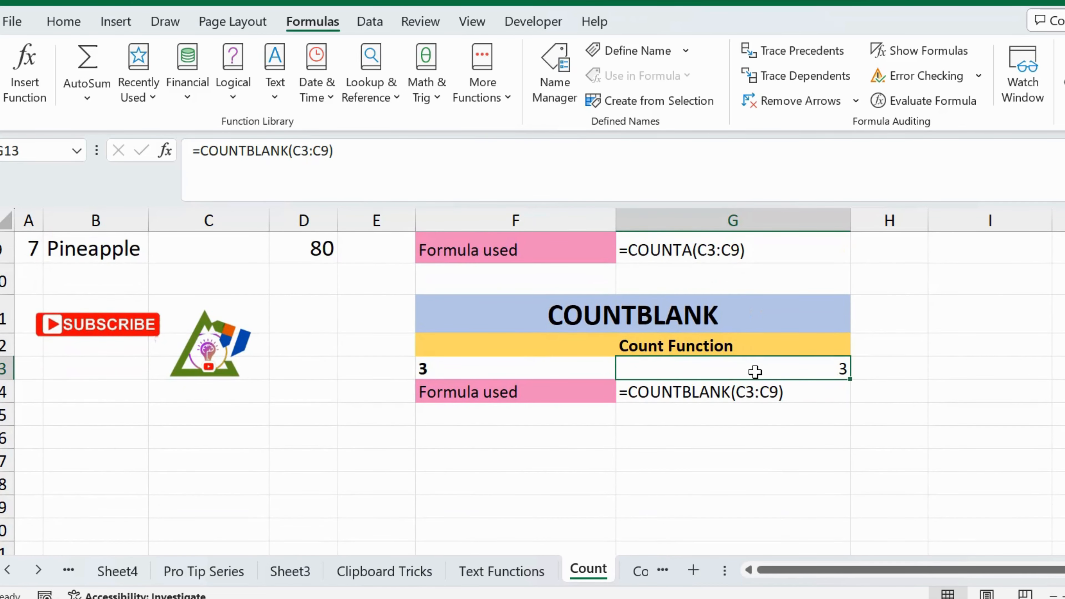
scroll(754, 371, "up", 3)
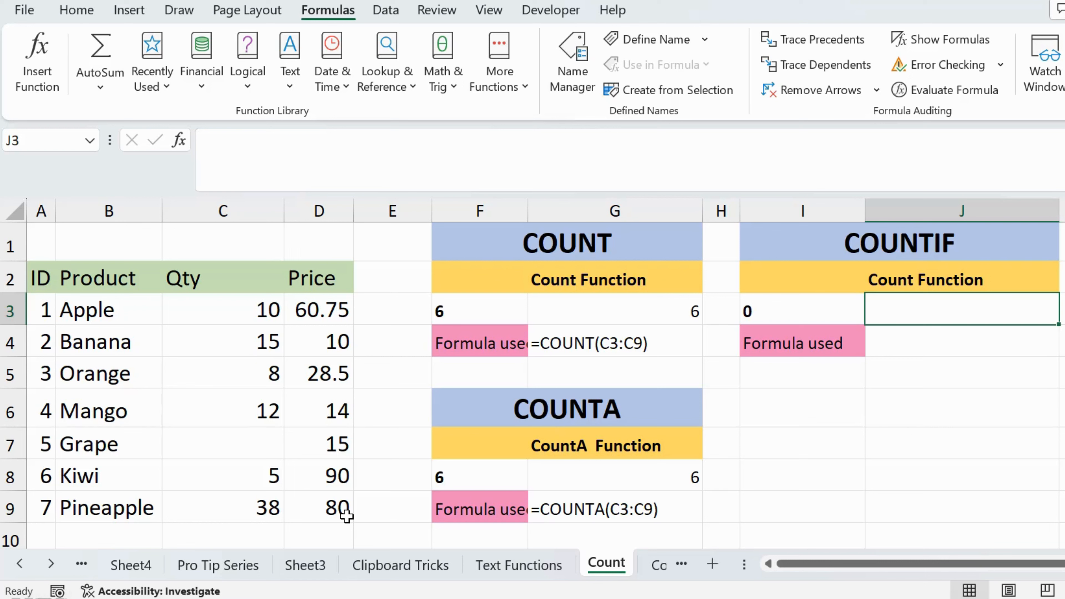
Examine the Price values in D3:D9 and the highlighted prices of Apple, Mango and Pineapple as COUNTIF data.
left_click(220, 316)
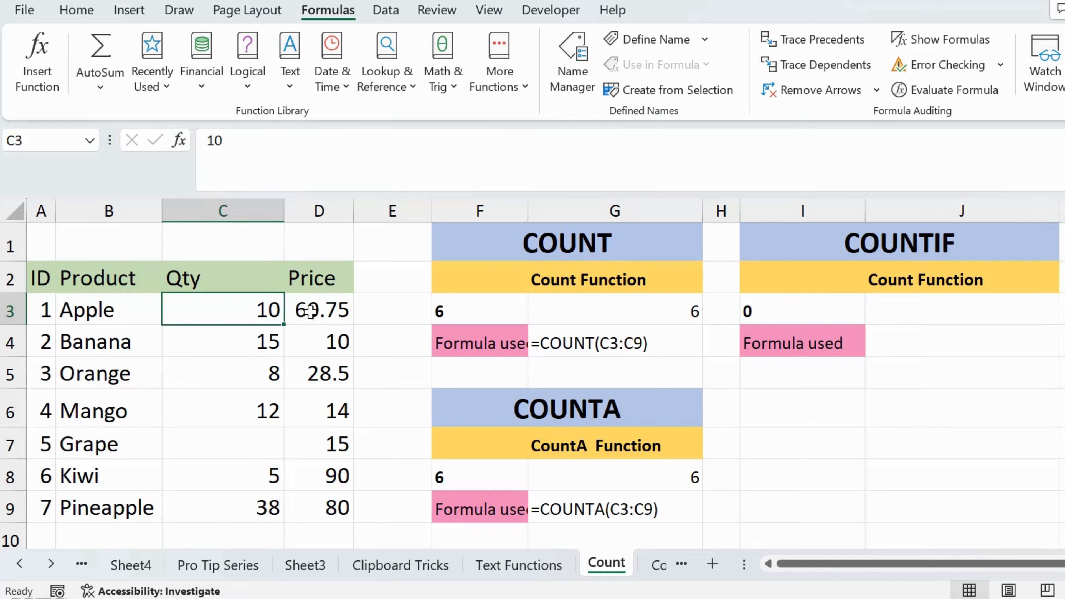
left_click_drag(315, 310, 337, 455)
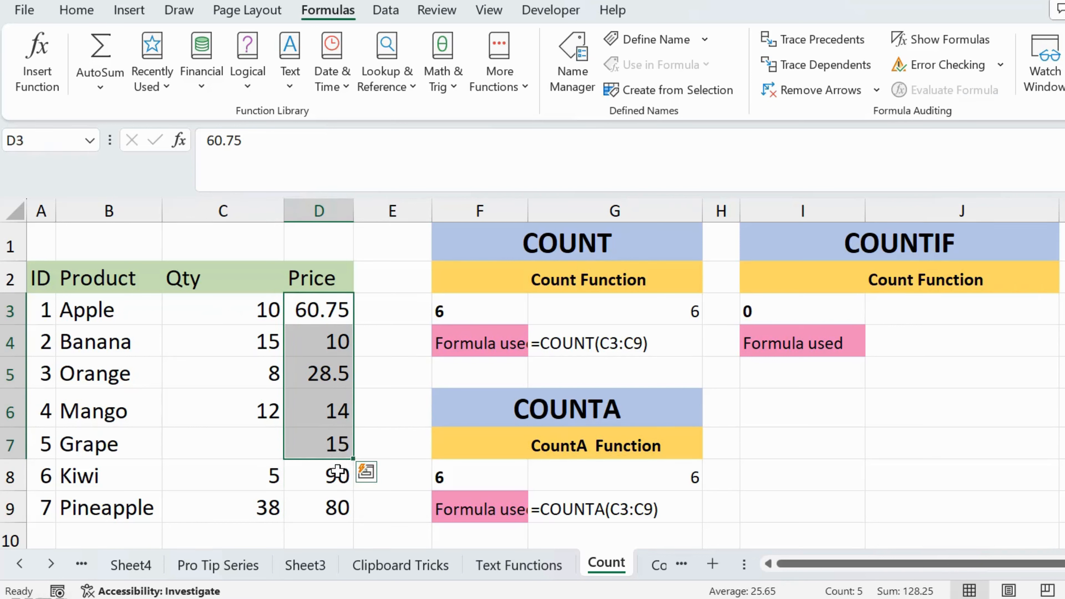
left_click(338, 512)
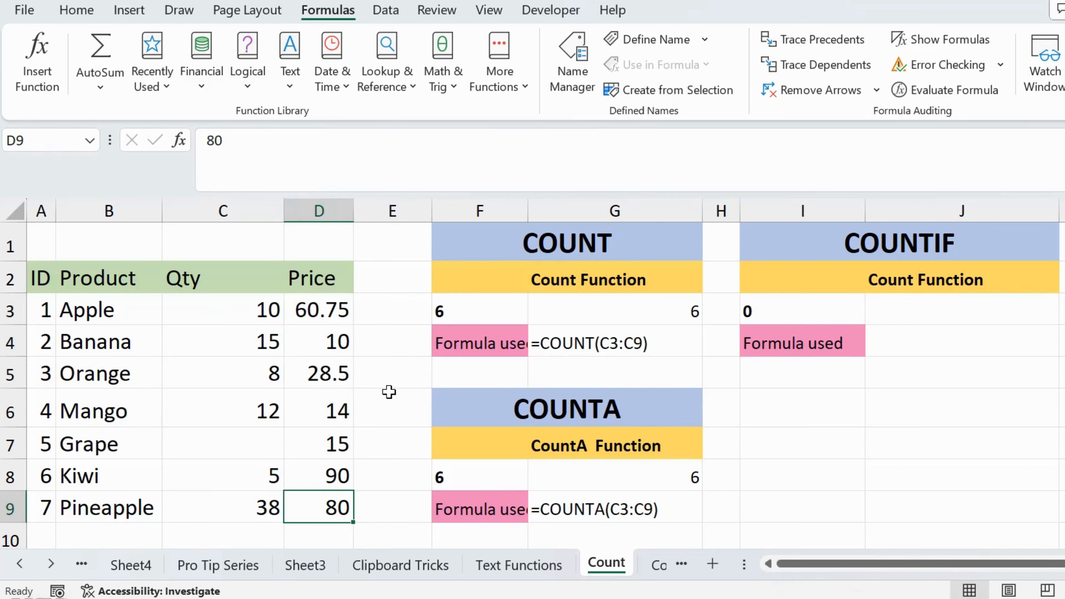
left_click_drag(337, 310, 337, 511)
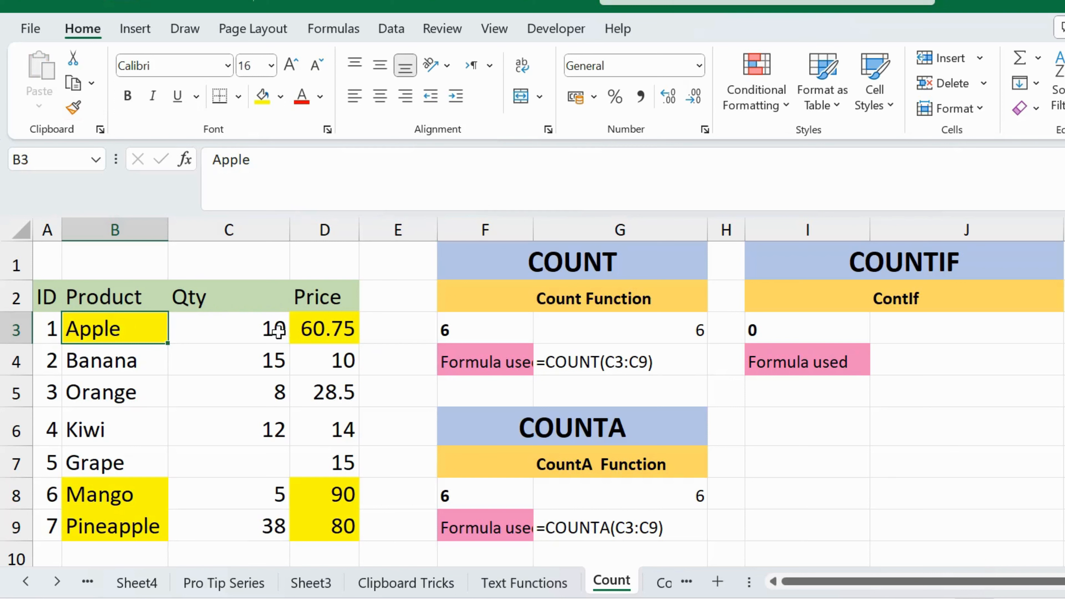
left_click(319, 331)
left_click(113, 502)
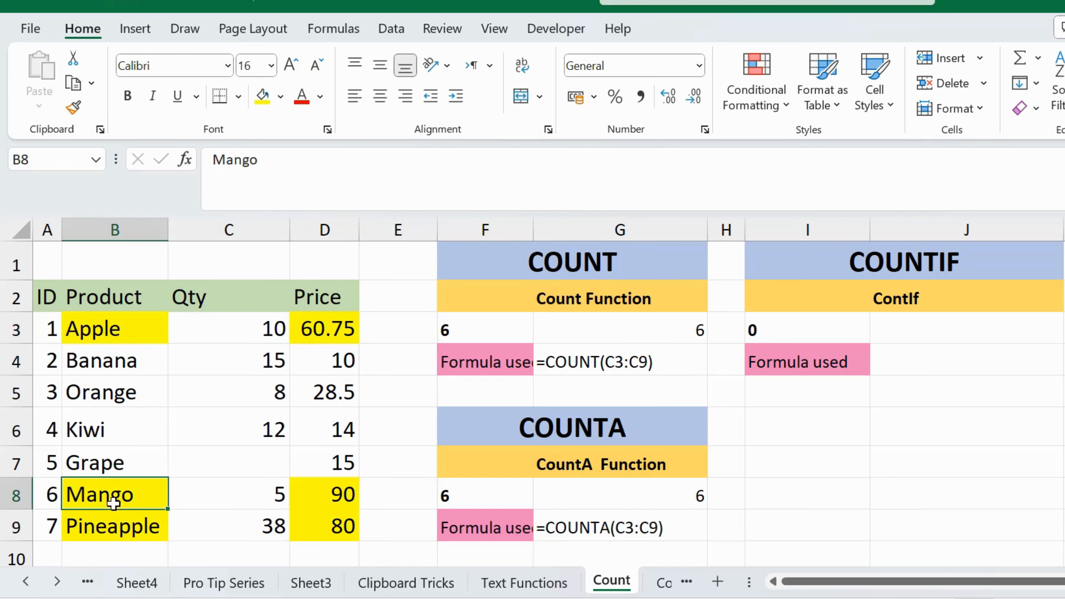
left_click(314, 507)
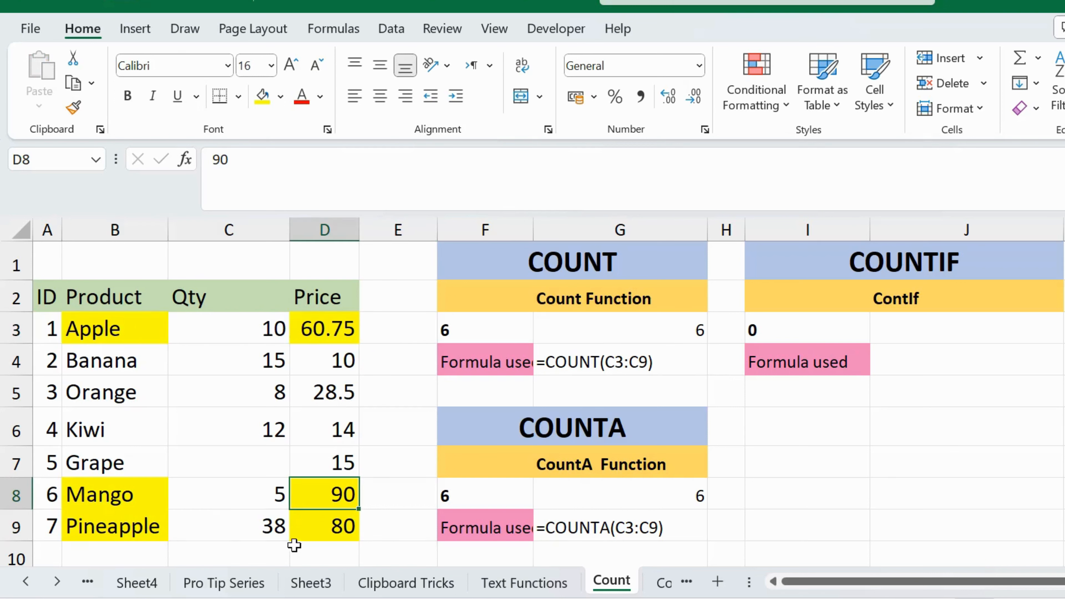
left_click(343, 529)
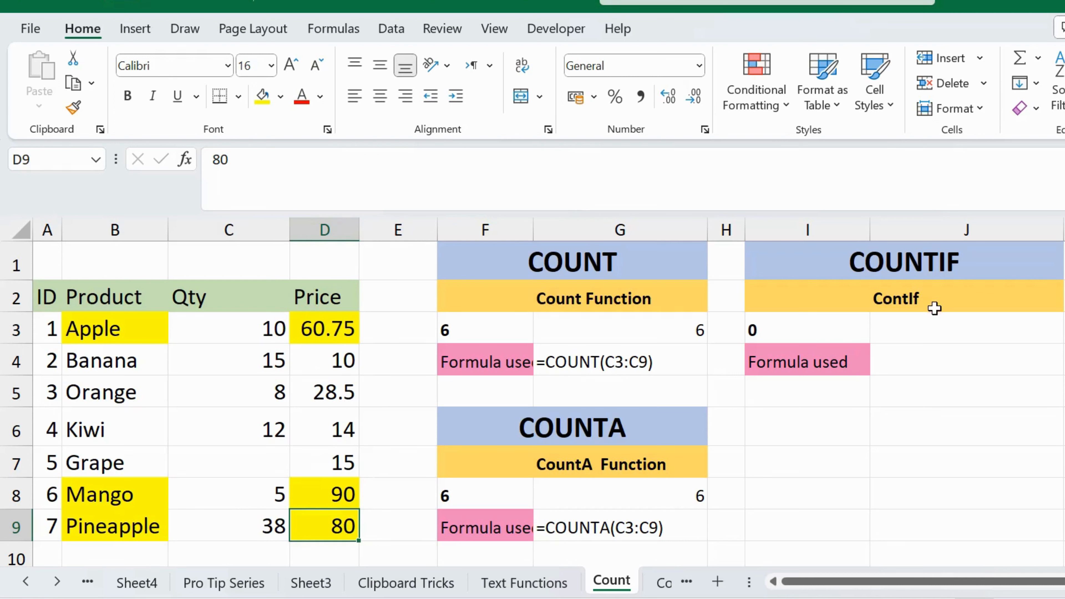
Enter =COUNTIF(D3:D9,">60") in J3 to count the prices above 60.
left_click(930, 330)
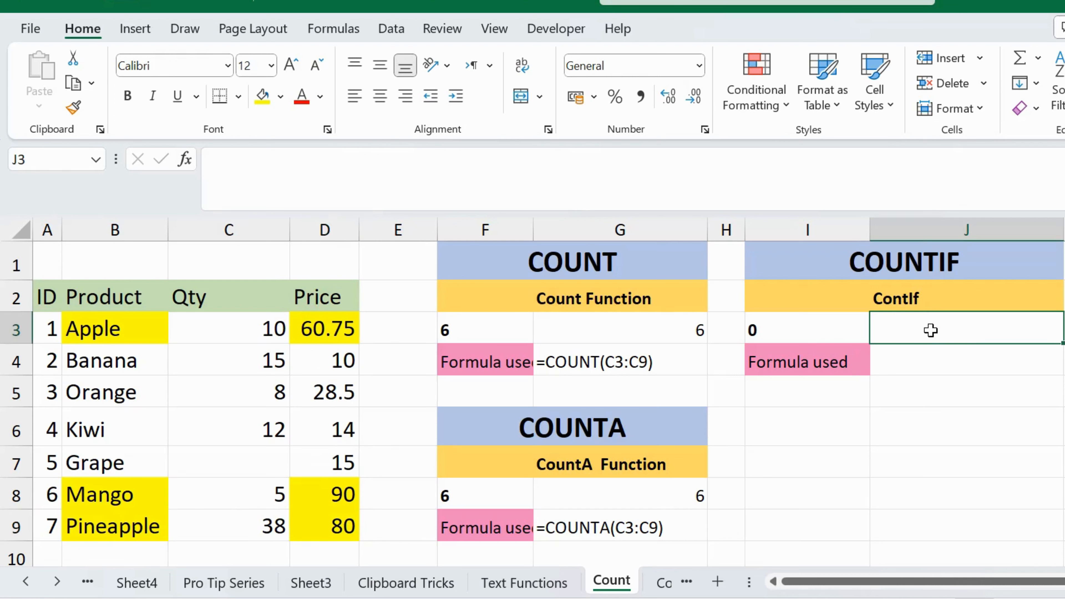
type("=")
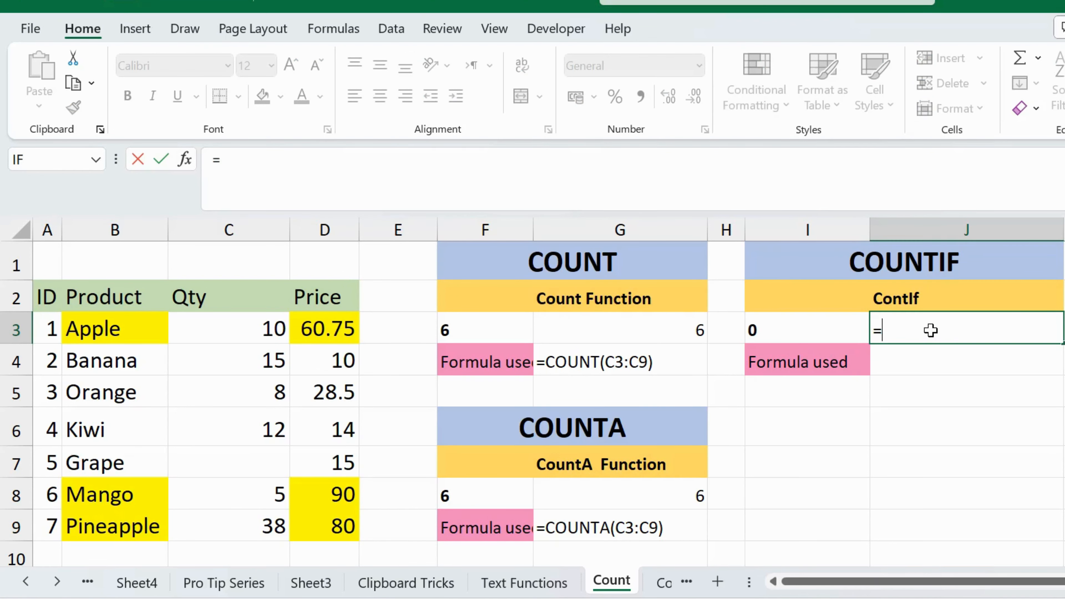
type("countif")
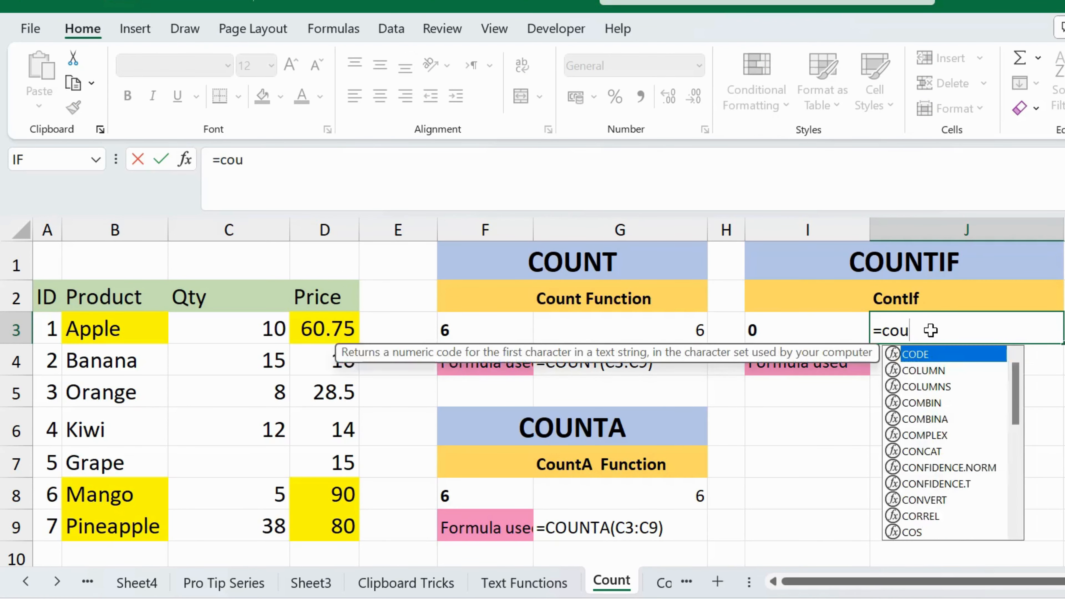
key("Tab")
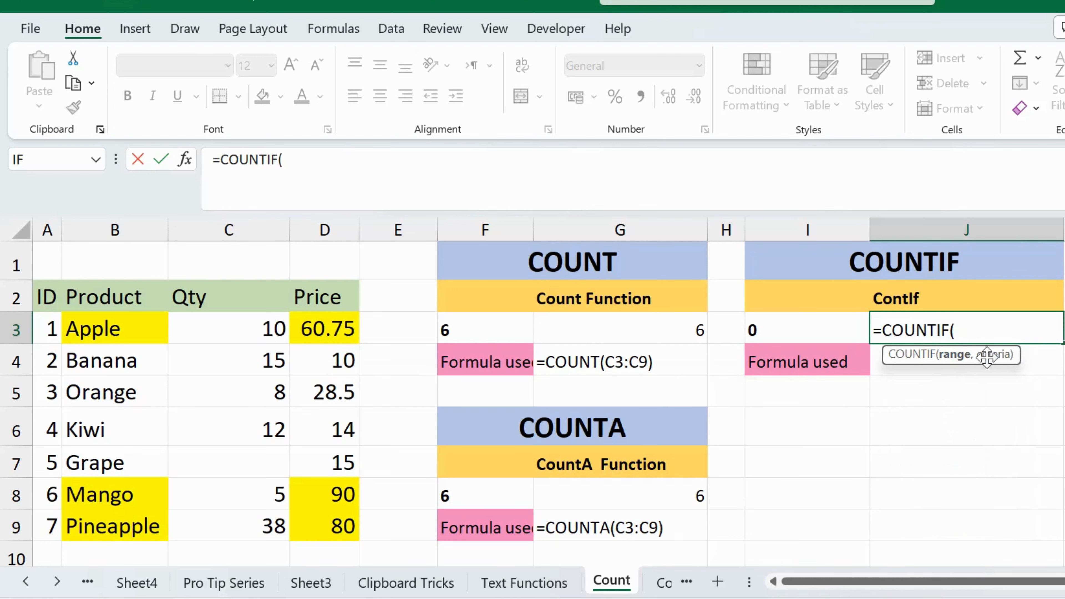
scroll(911, 507, "up", 1)
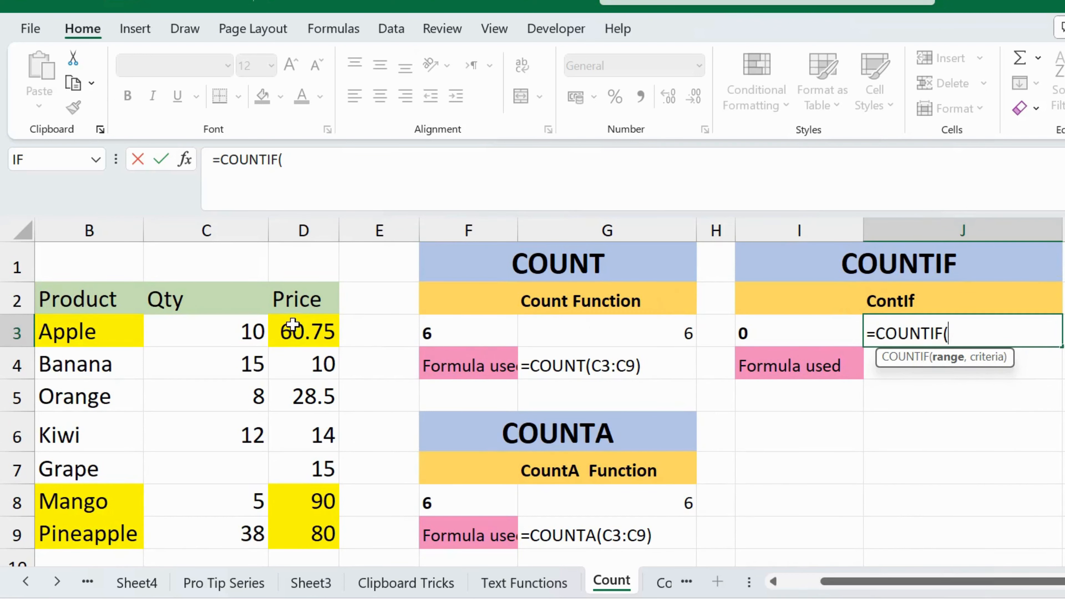
left_click_drag(293, 324, 302, 445)
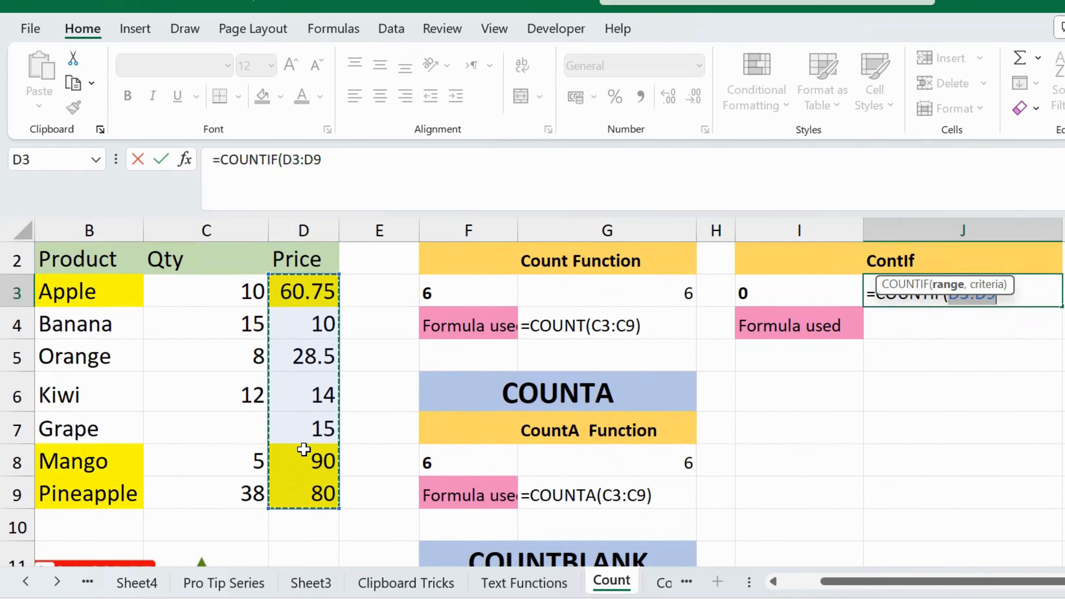
type(",")
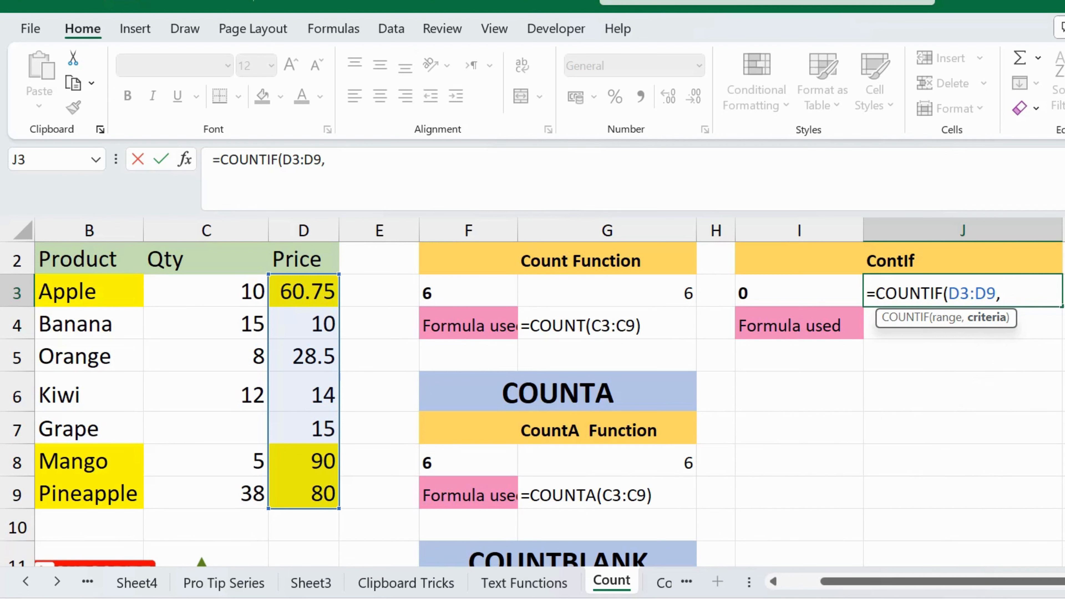
type("\">60\"")
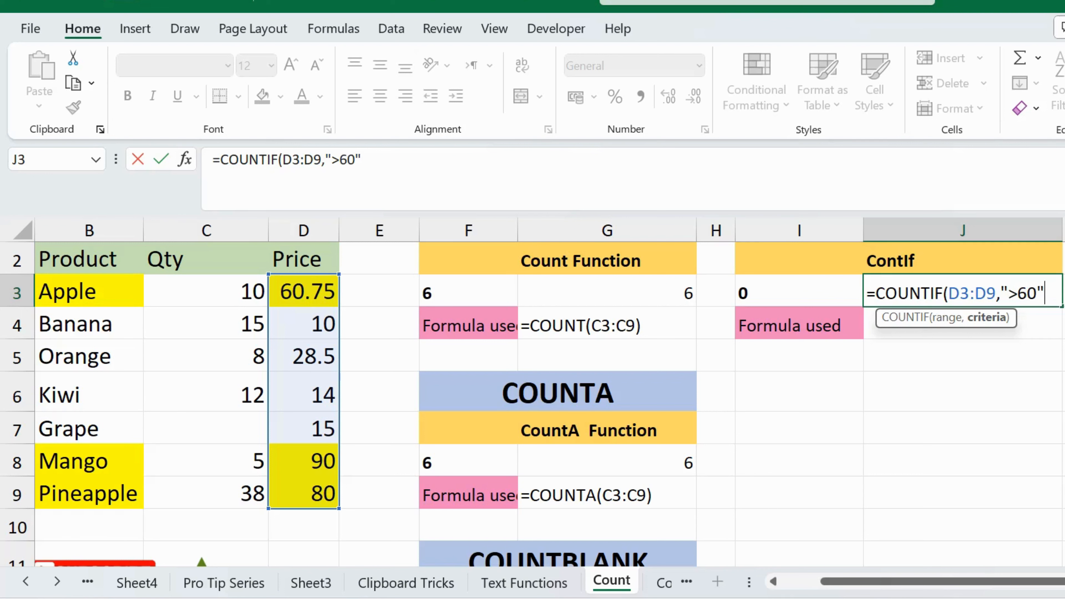
type(")")
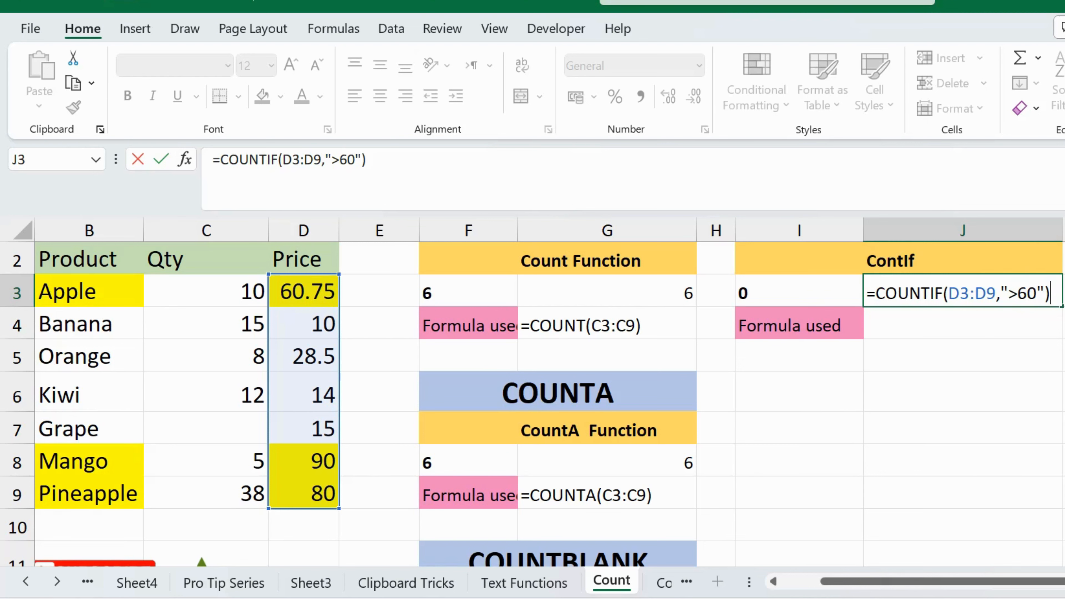
key("Return")
key("Up")
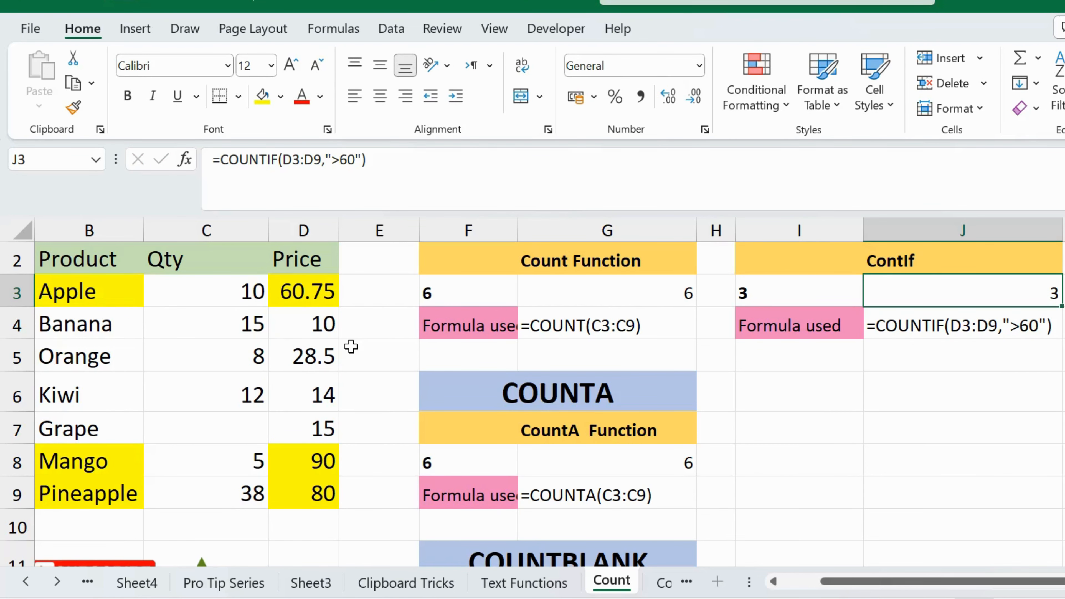
Test the COUNTIF formula by setting Orange's Price in D5 to 87 and checking J3.
left_click(305, 353)
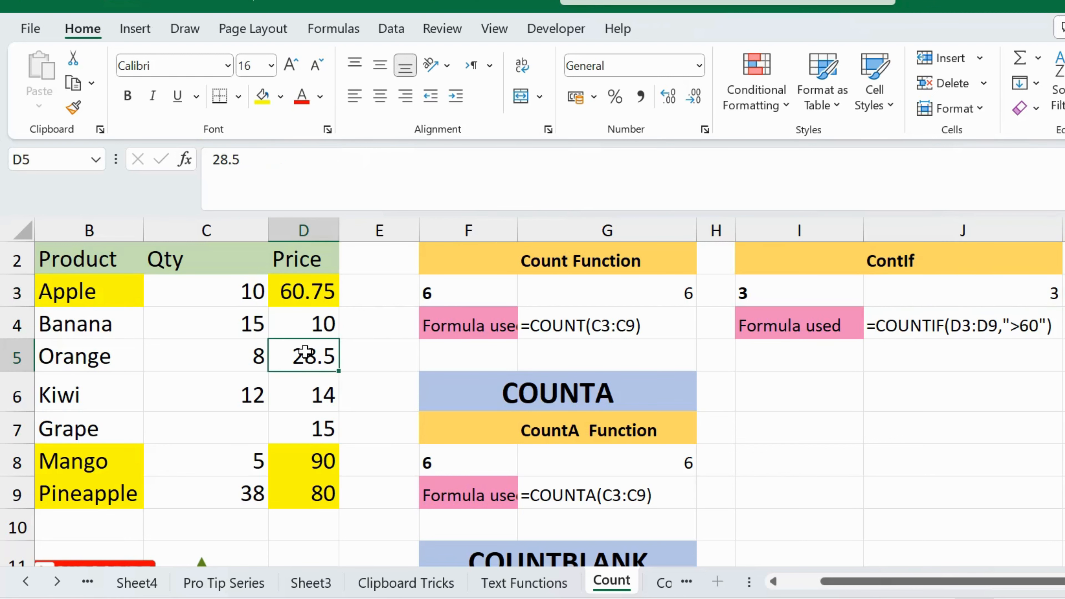
type("80")
key("BackSpace")
type("7")
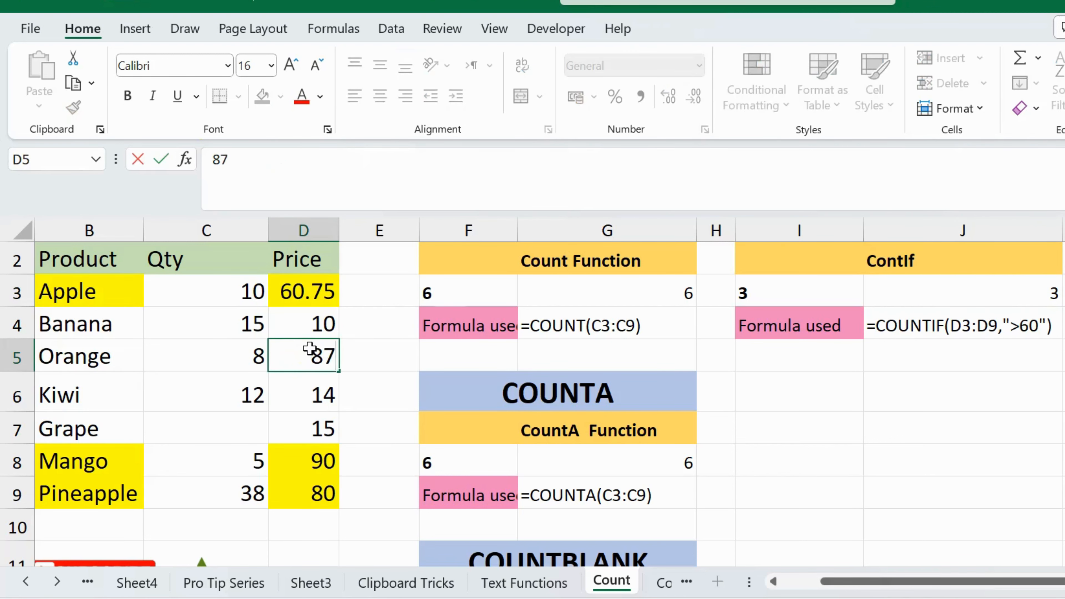
key("Return")
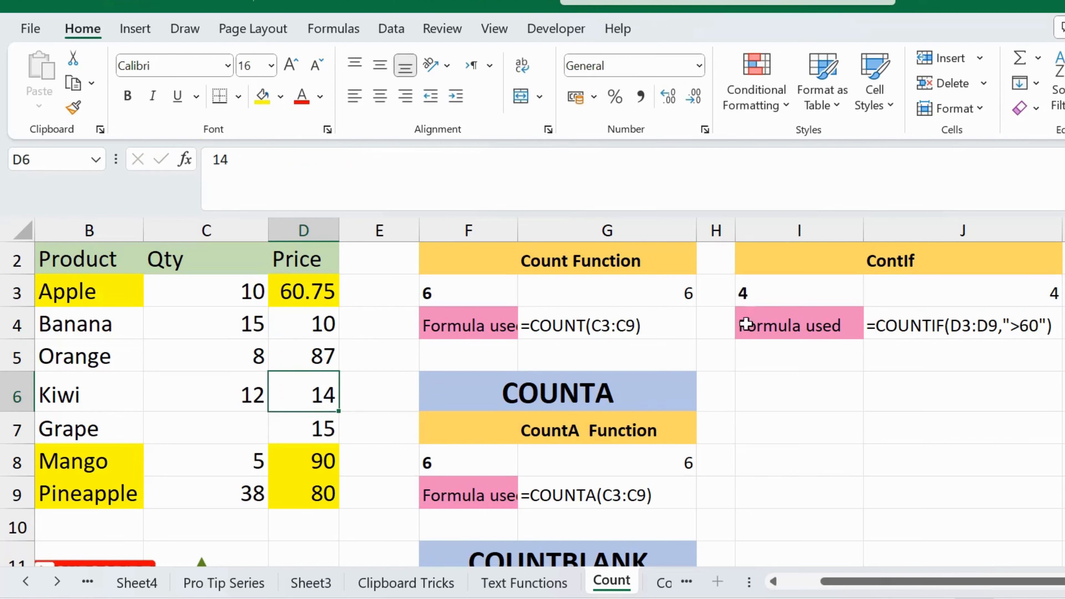
left_click(1015, 286)
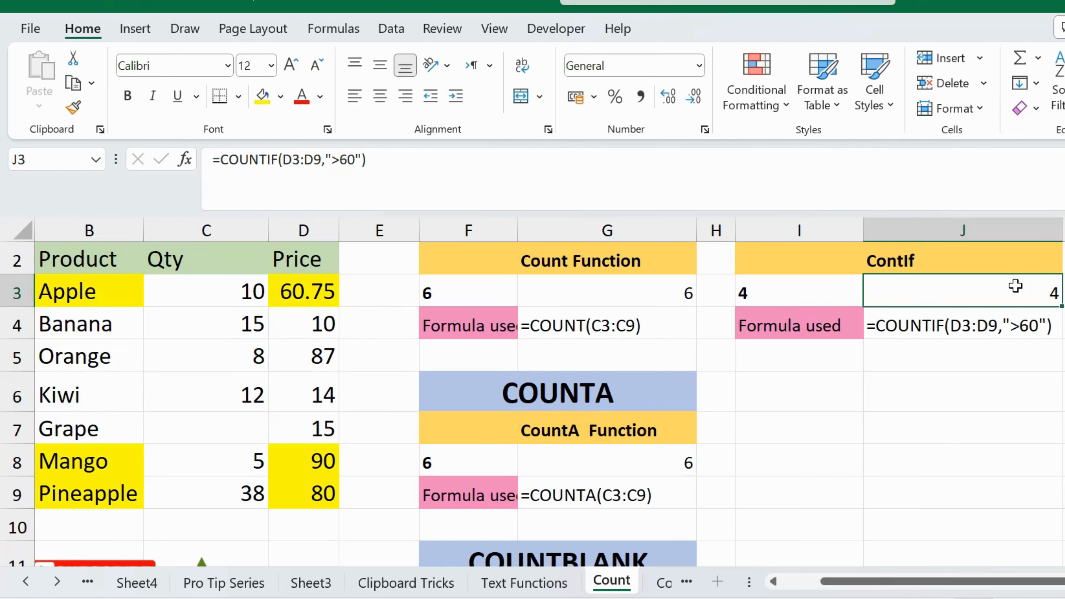
Set Orange's Price in D5 to 7 and Mango's Price in D8 to 9 to test the COUNTIF formula with lower prices.
left_click(324, 356)
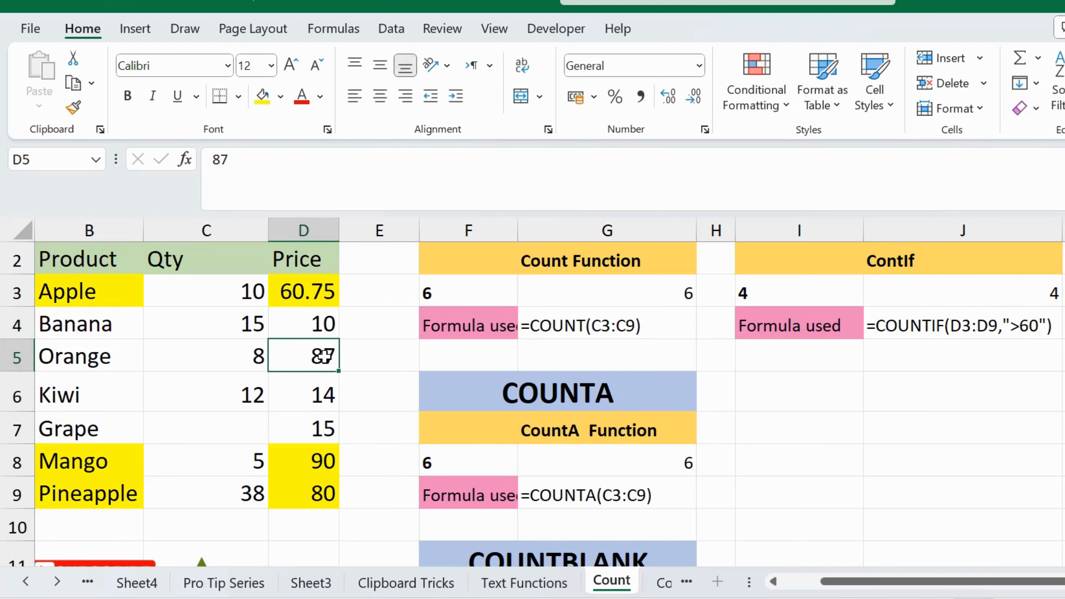
type("7")
key("Return")
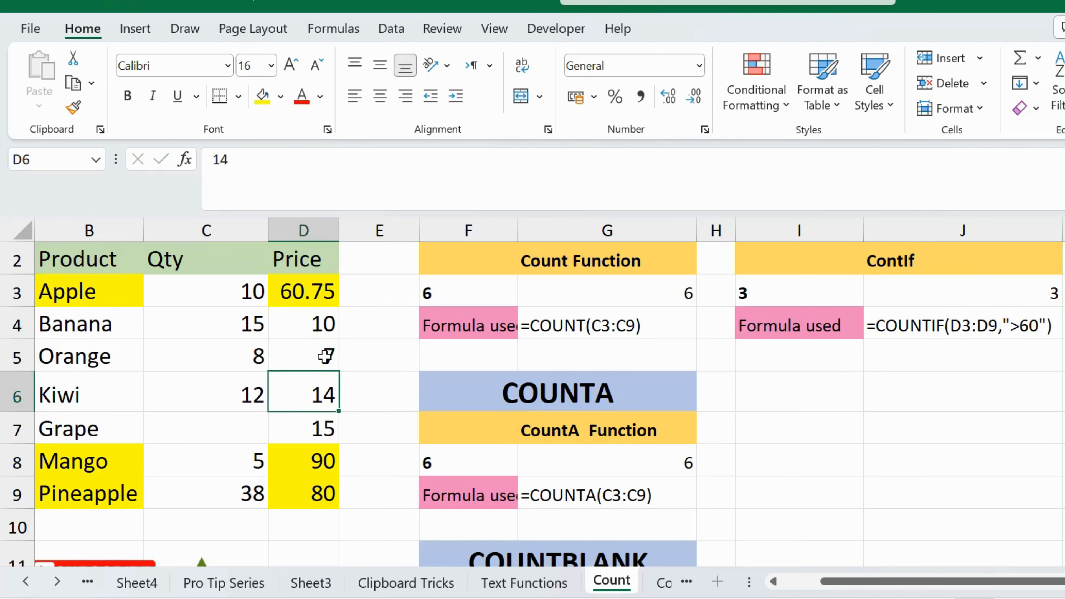
left_click(316, 469)
type("9")
key("Return")
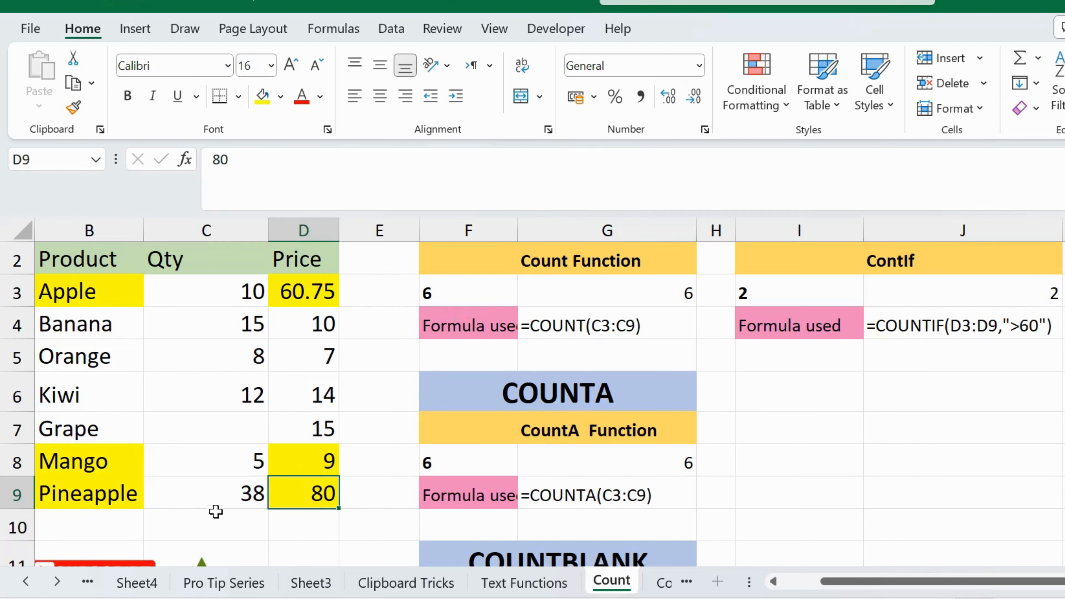
left_click(943, 309)
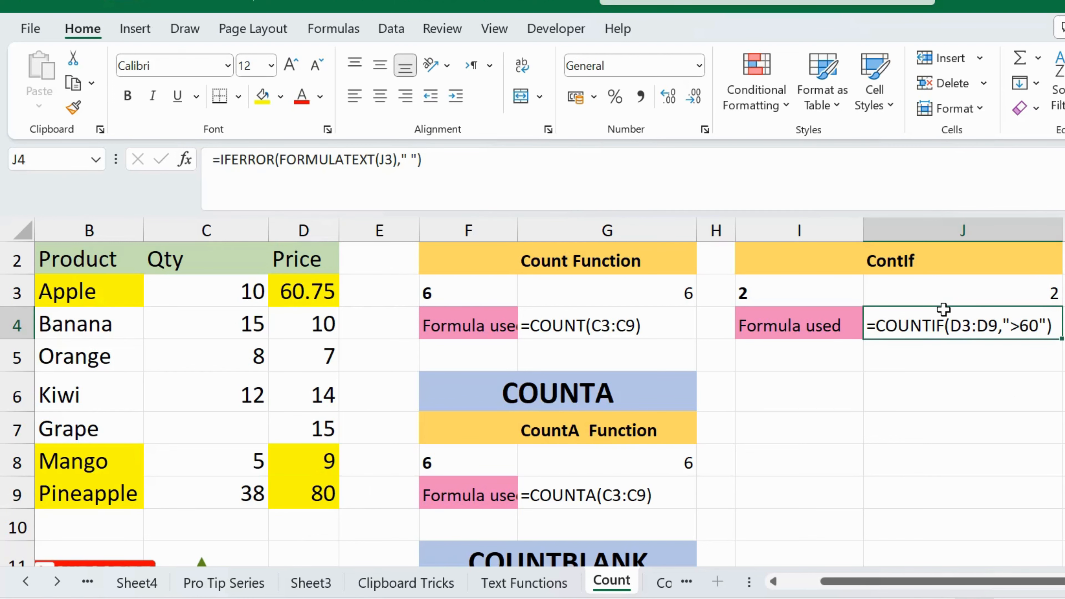
scroll(943, 309, "up", 1)
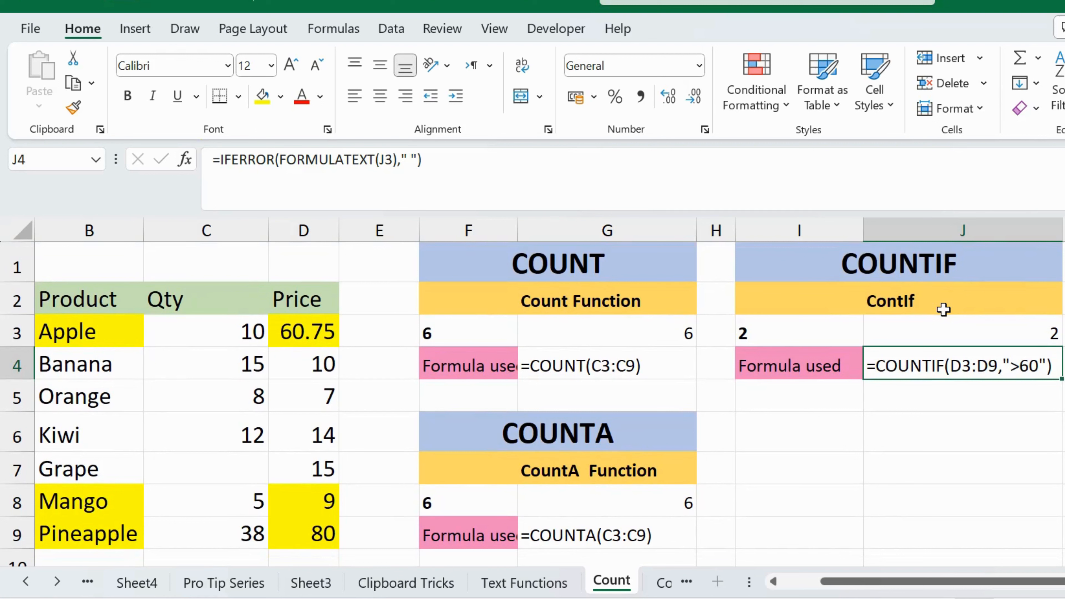